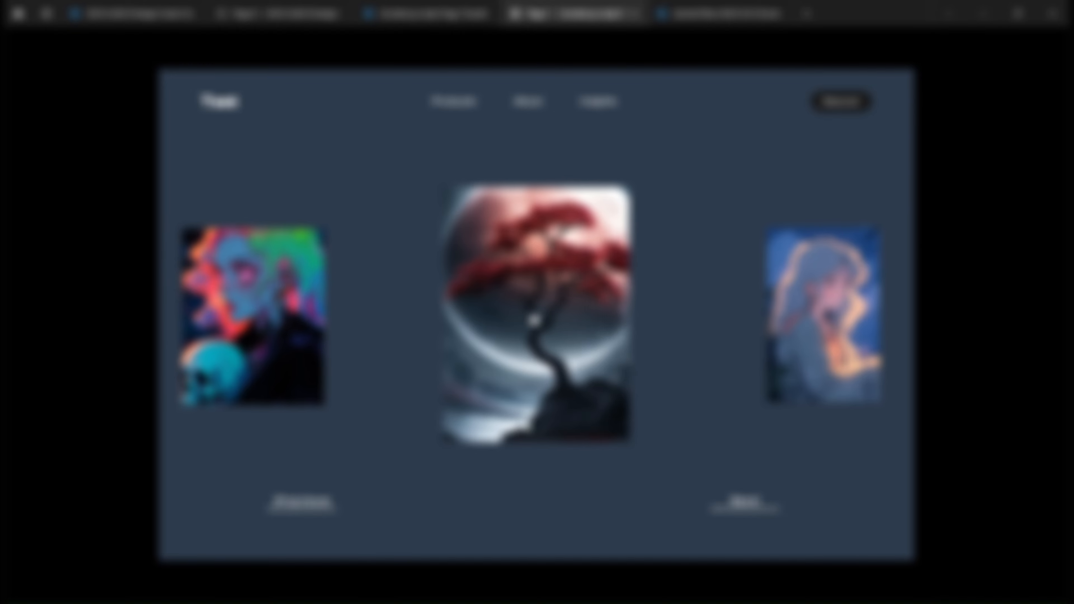
left_click(532, 314)
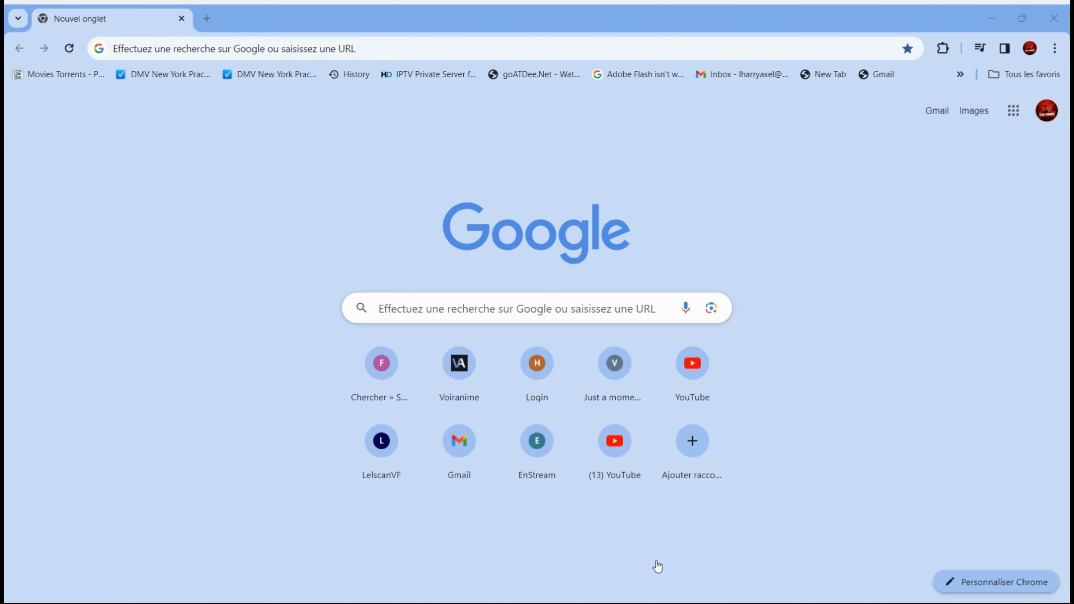
Open Leonardo.Ai in the browser and pick the red tree with full moon artwork from the recent creations gallery
type("leon")
left_click(100, 73)
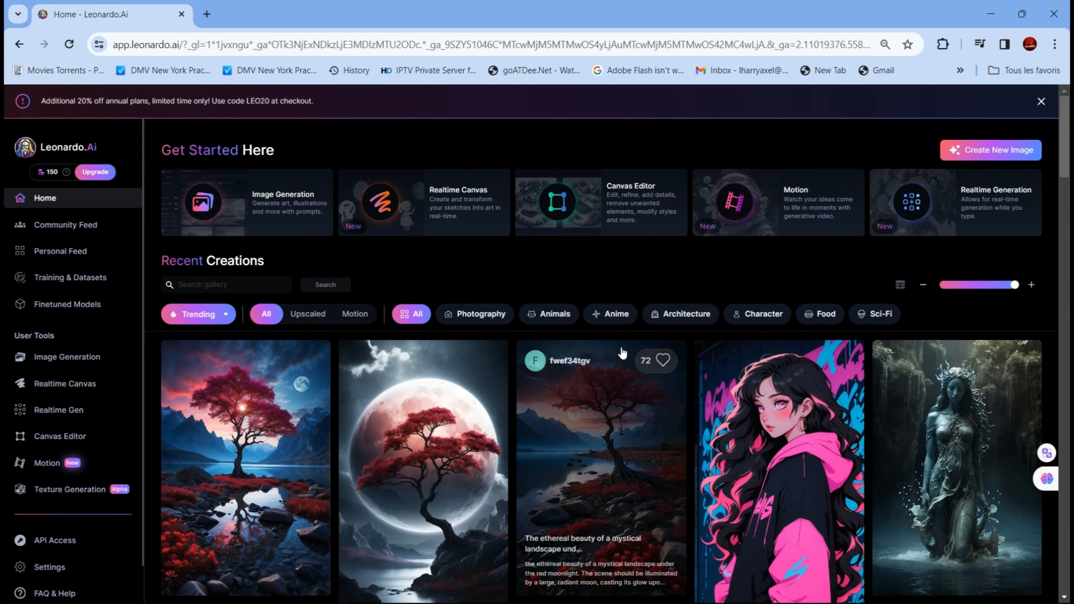
scroll(622, 347, "down", 6)
scroll(622, 346, "up", 3)
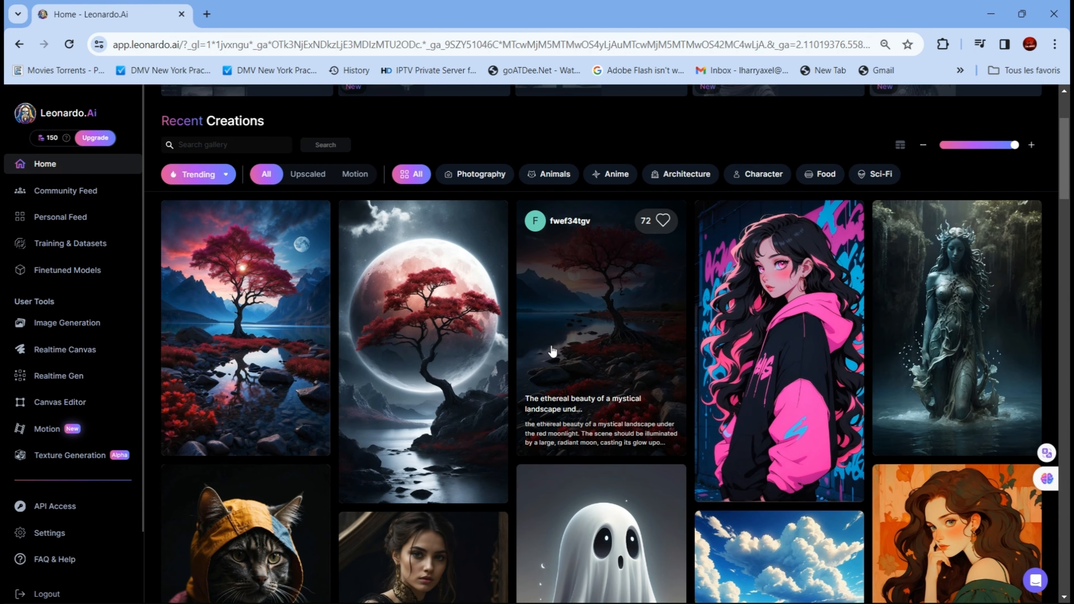
left_click(423, 350)
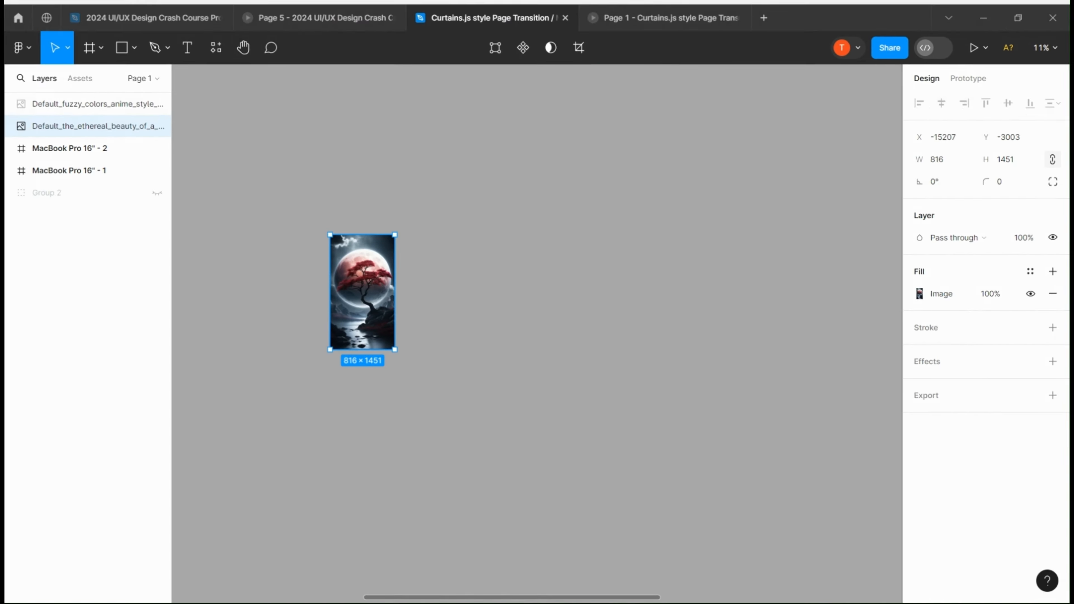
In Figma, create a 1728 × 1117 MacBook Pro 16" frame and place it beside the moonlit tree image
key("f")
left_click(997, 244)
left_click_drag(556, 326, 556, 283)
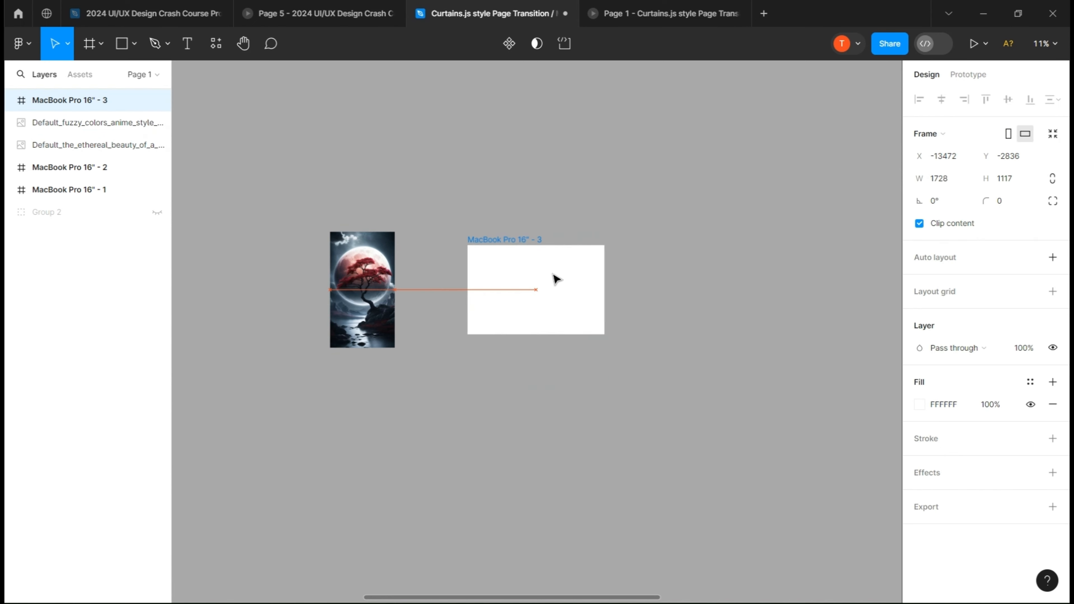
Fill the new MacBook Pro 16" frame with dark slate blue 2E3B4D
left_click(919, 405)
left_click(841, 426)
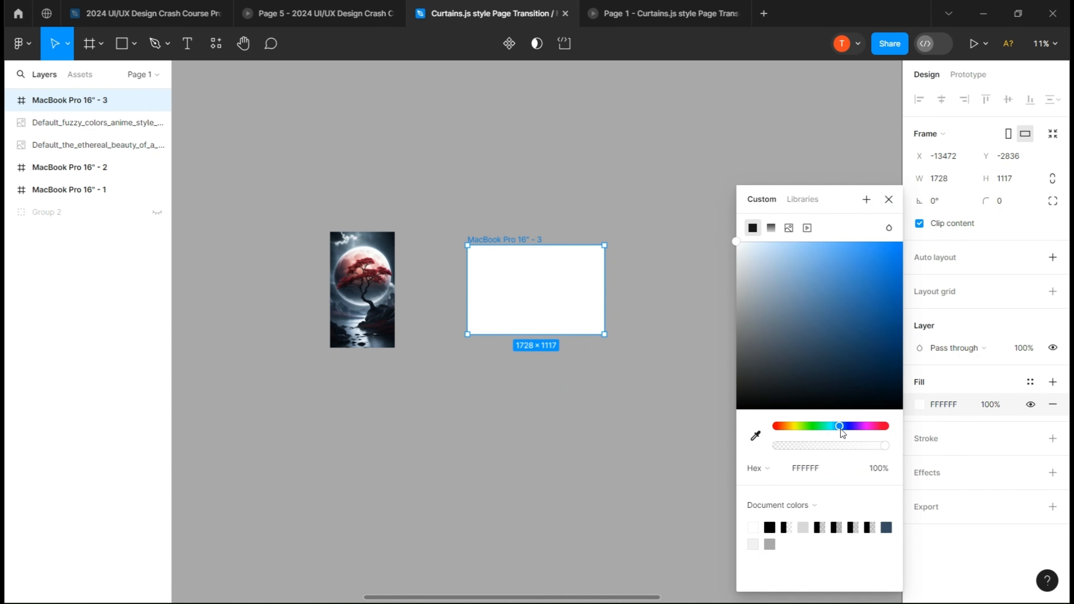
left_click_drag(818, 365, 802, 362)
left_click(889, 199)
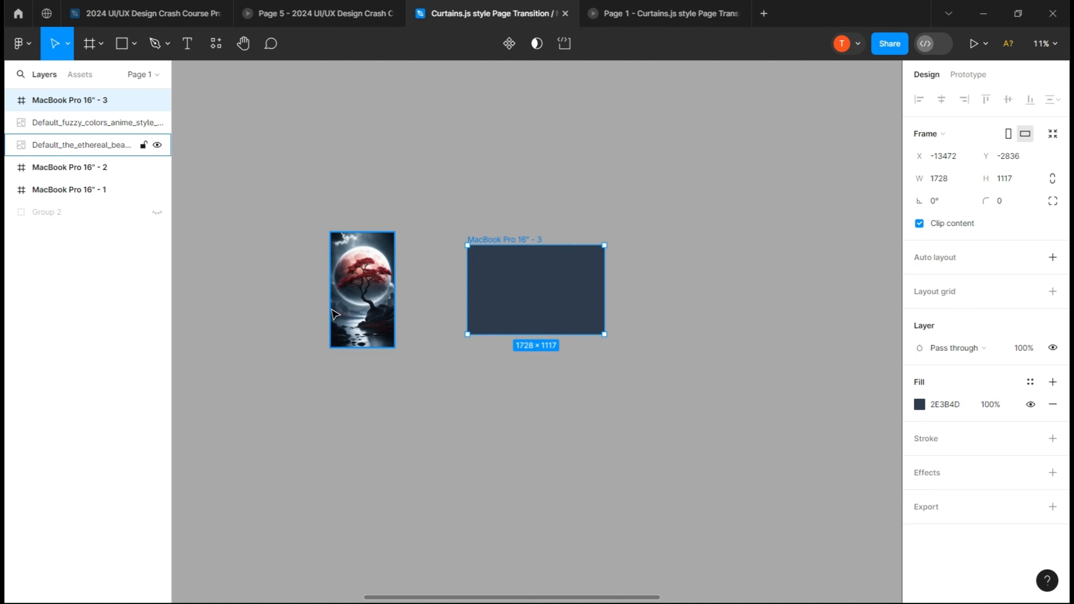
Scale the tree image down to about 424 × 753 and center it inside the new MacBook Pro frame
left_click_drag(363, 311, 367, 311)
left_click_drag(335, 347, 535, 293)
scroll(536, 297, "up", 3)
left_click_drag(530, 336, 565, 356)
Wrap the tree image in its own frame and rename that frame "outside frame"
scroll(554, 389, "up", 2)
scroll(565, 351, "up", 3)
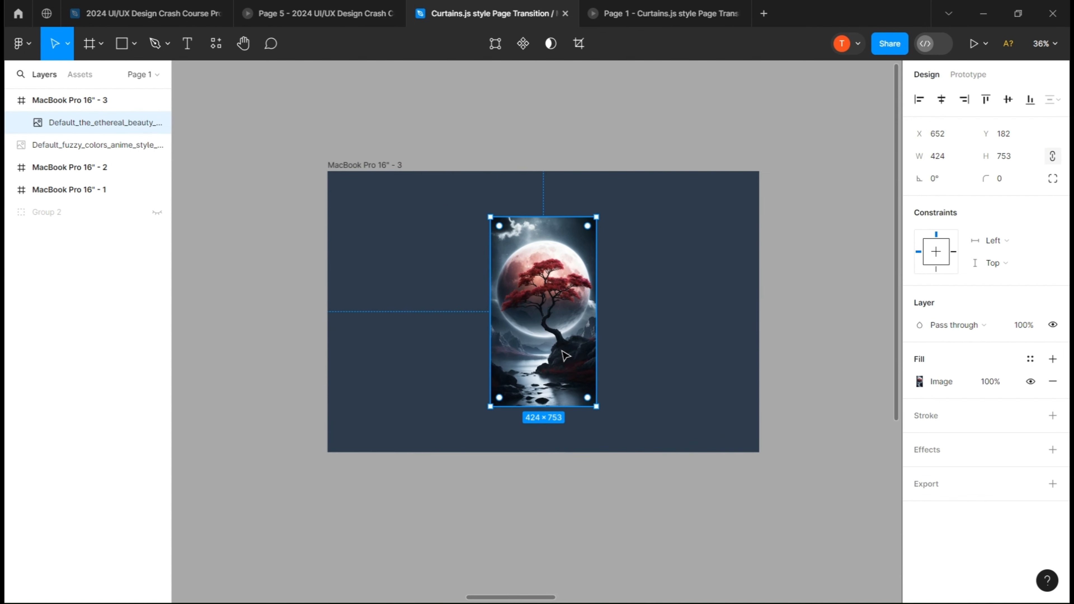
right_click(564, 328)
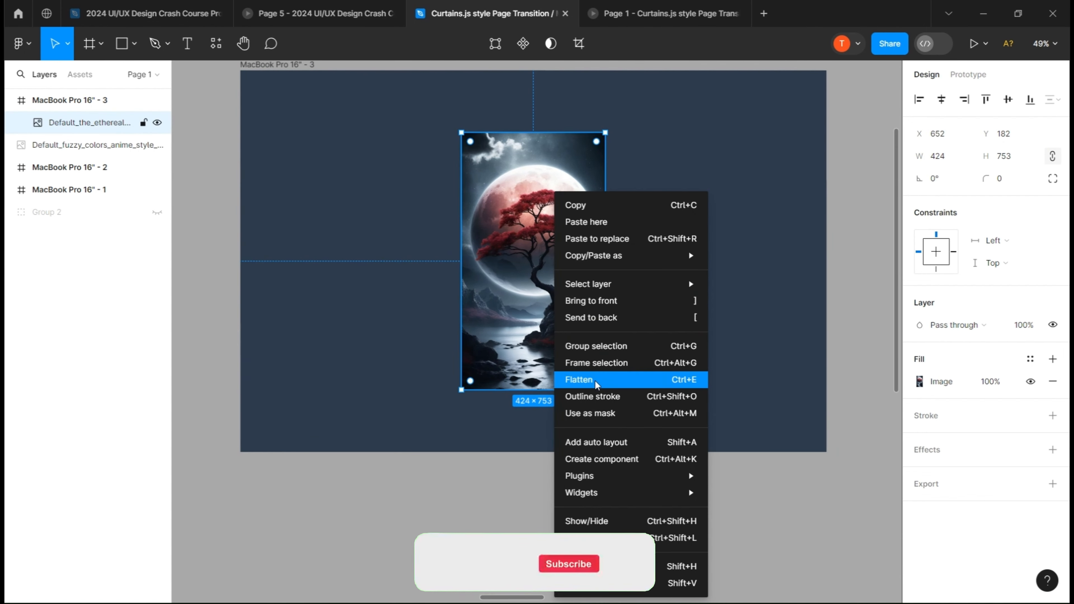
left_click(593, 363)
double_click(55, 123)
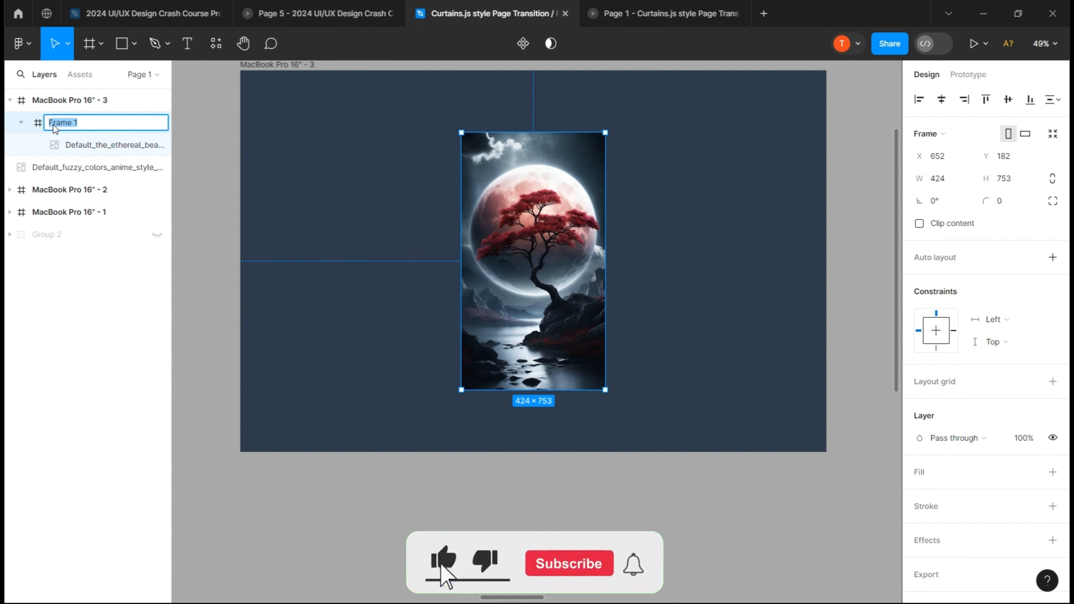
left_click(93, 273)
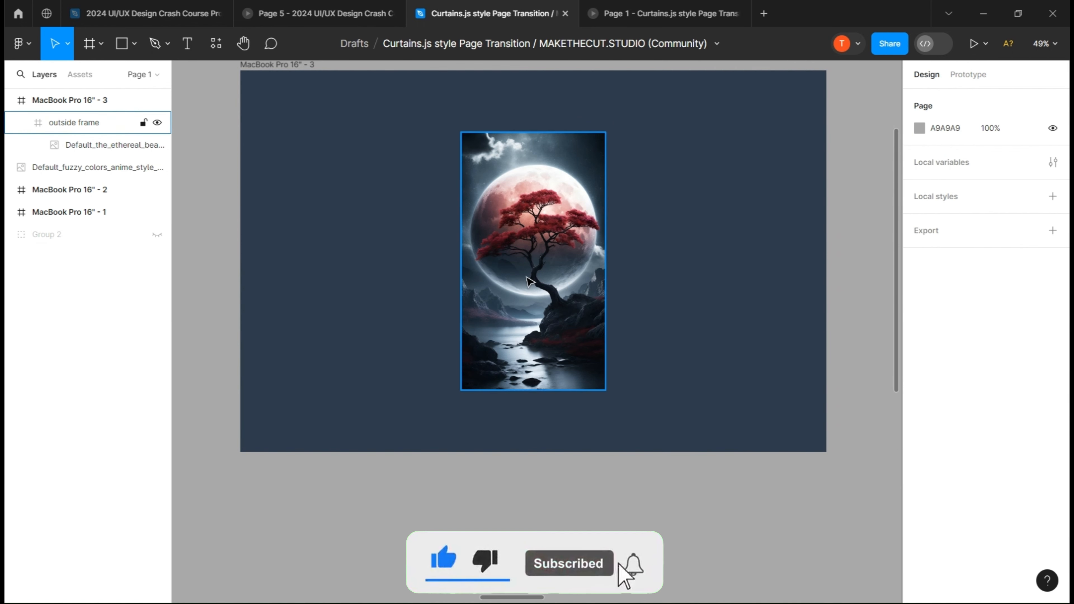
Draw a rectangle about 330 × 755 directly beside the tree image, matching its height
left_click(85, 127)
left_click(21, 126)
left_click(20, 124)
key("r")
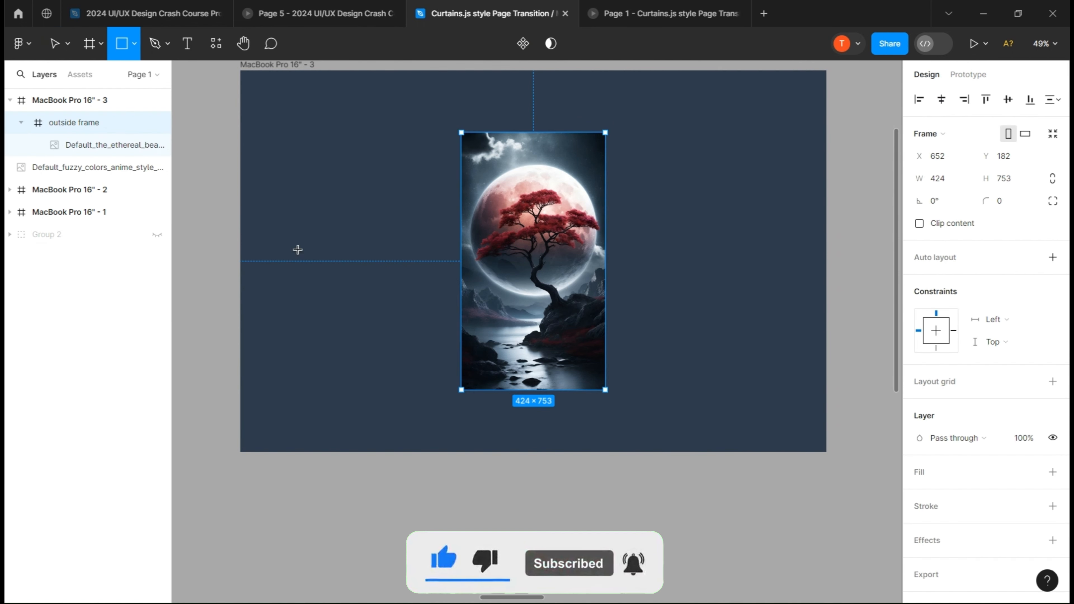
scroll(635, 276, "up", 3)
mouse_move(545, 122)
left_mouse_down()
mouse_move(625, 300)
mouse_move(659, 487)
mouse_move(712, 472)
mouse_move(698, 470)
left_mouse_up()
Change the rectangle's fill to a black-based linear gradient running horizontally from its left edge to its right edge
scroll(723, 397, "right", 5)
left_click(919, 386)
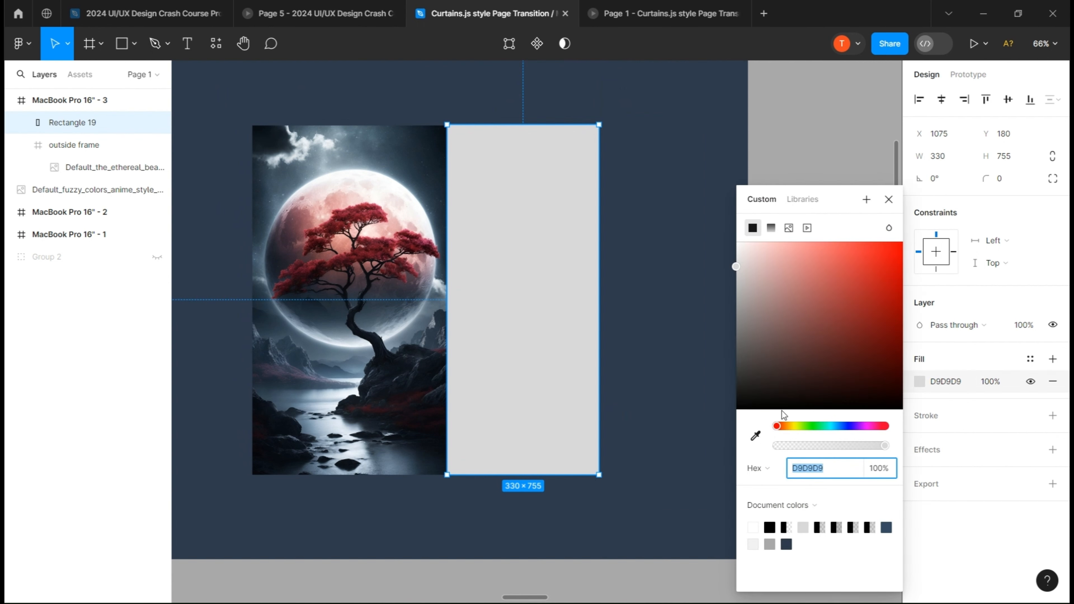
left_click_drag(743, 270, 719, 456)
left_click(770, 228)
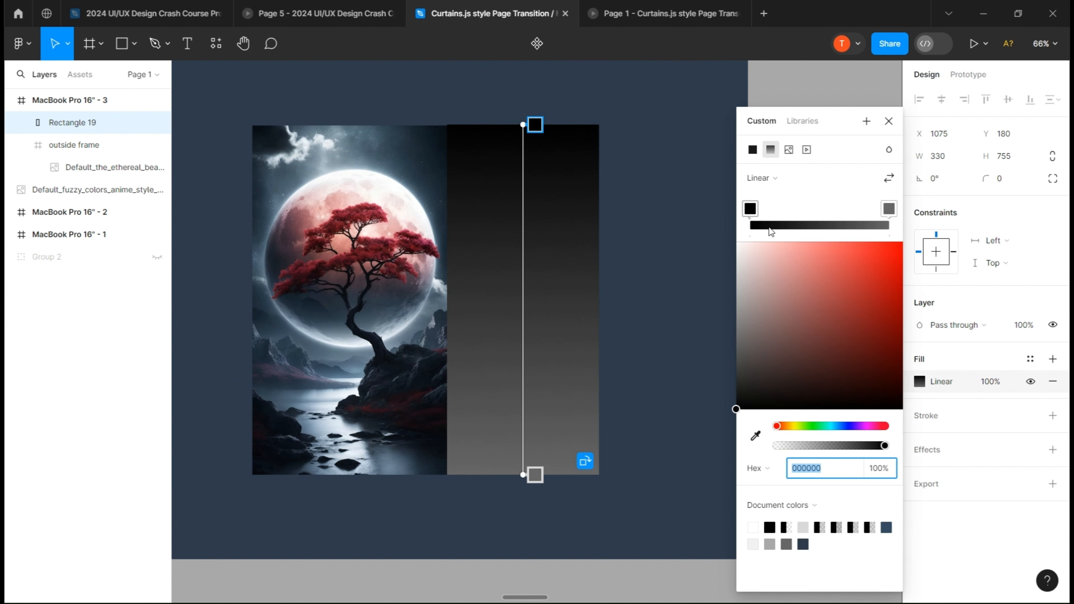
left_click_drag(523, 124, 447, 303)
left_click_drag(524, 478, 600, 321)
Set both end stops of the gradient to black at 0% opacity and add a faint black stop near its start
left_click(888, 209)
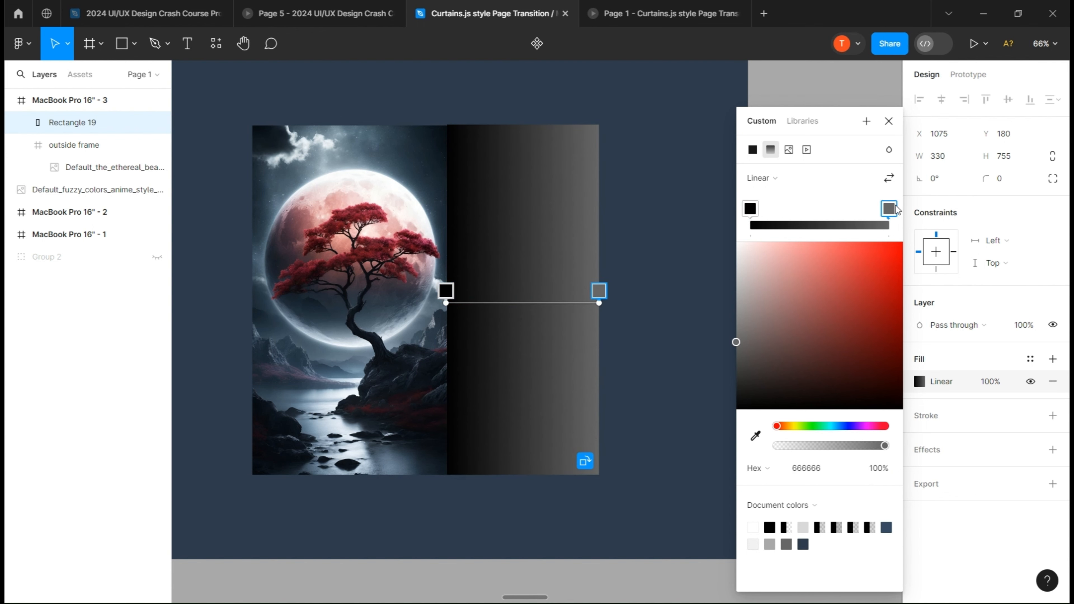
left_click_drag(864, 448, 713, 462)
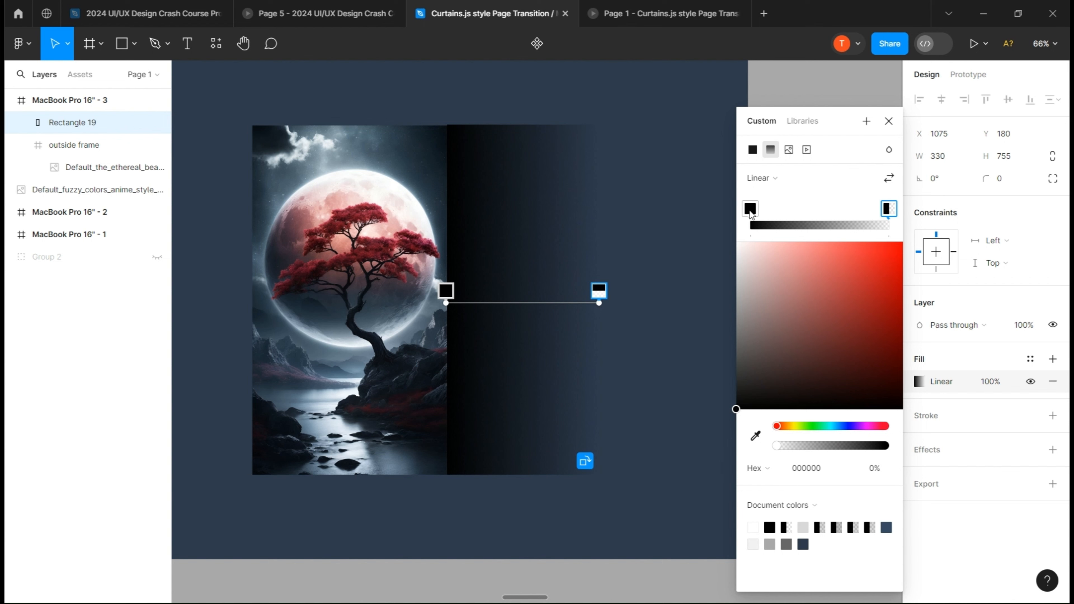
left_click_drag(820, 451, 710, 462)
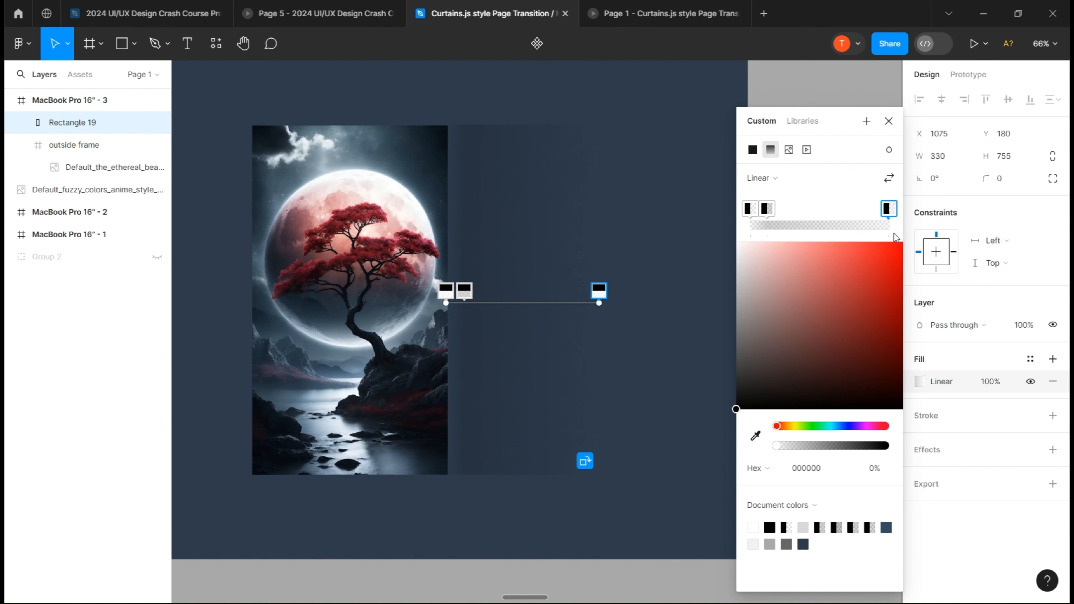
Add a black gradient stop near the end of the gradient and set its opacity to 16%
left_click_drag(892, 229, 861, 228)
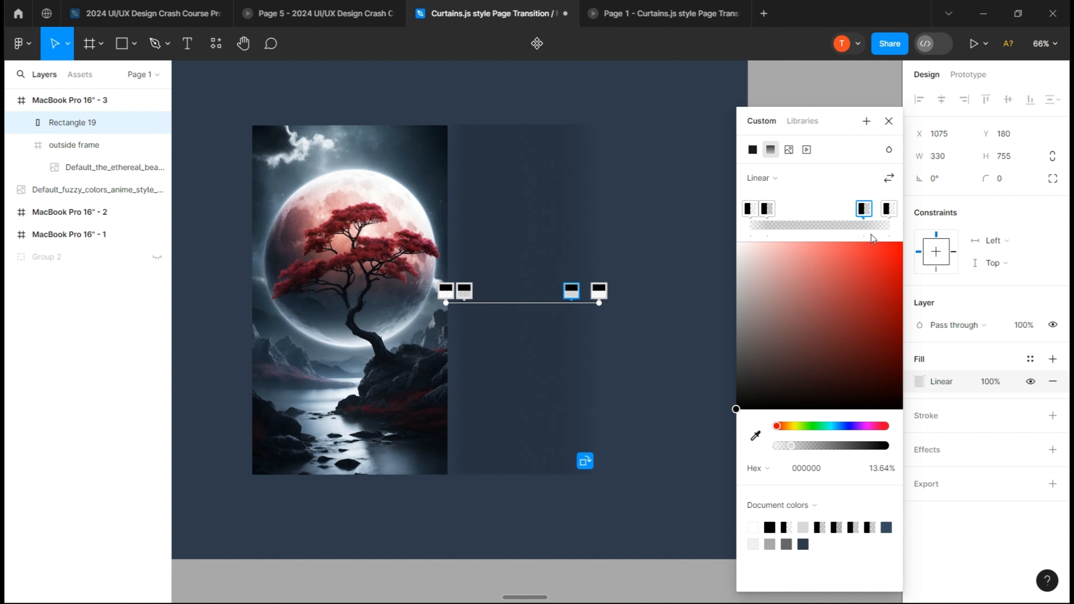
left_click_drag(877, 234, 875, 235)
left_click(882, 467)
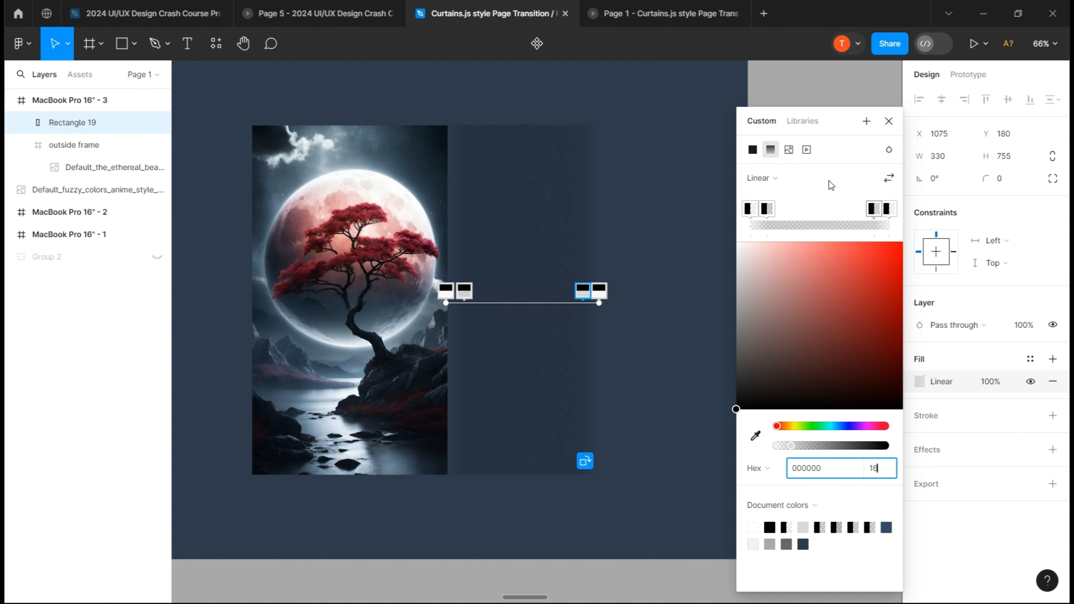
key("Return")
Add two solid black stops at 100% opacity, each just inside the faint stops at either end of the gradient
left_click_drag(791, 224, 782, 231)
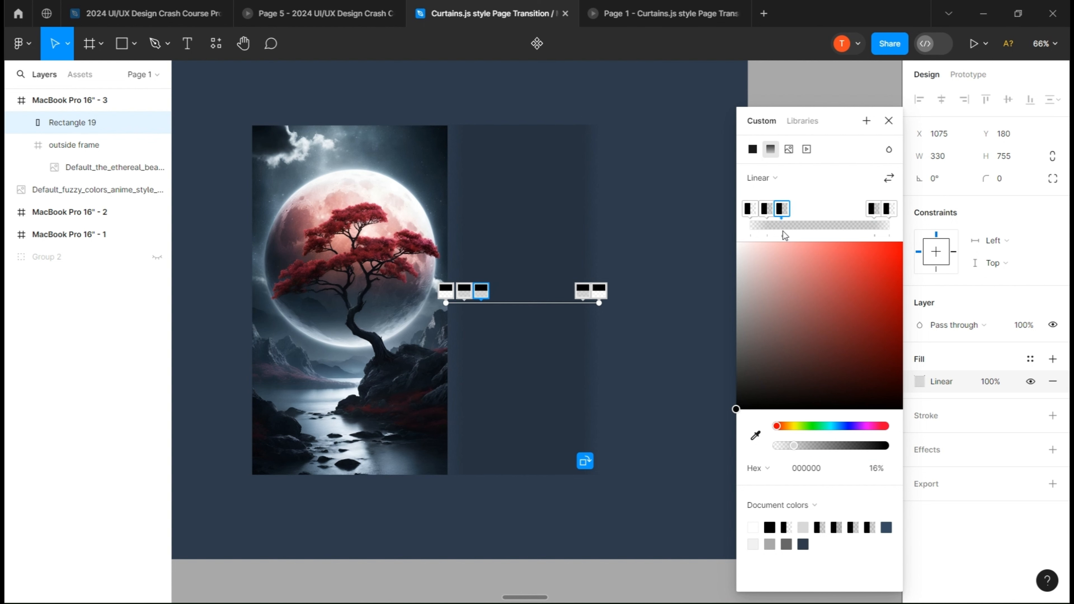
left_click_drag(816, 446, 888, 445)
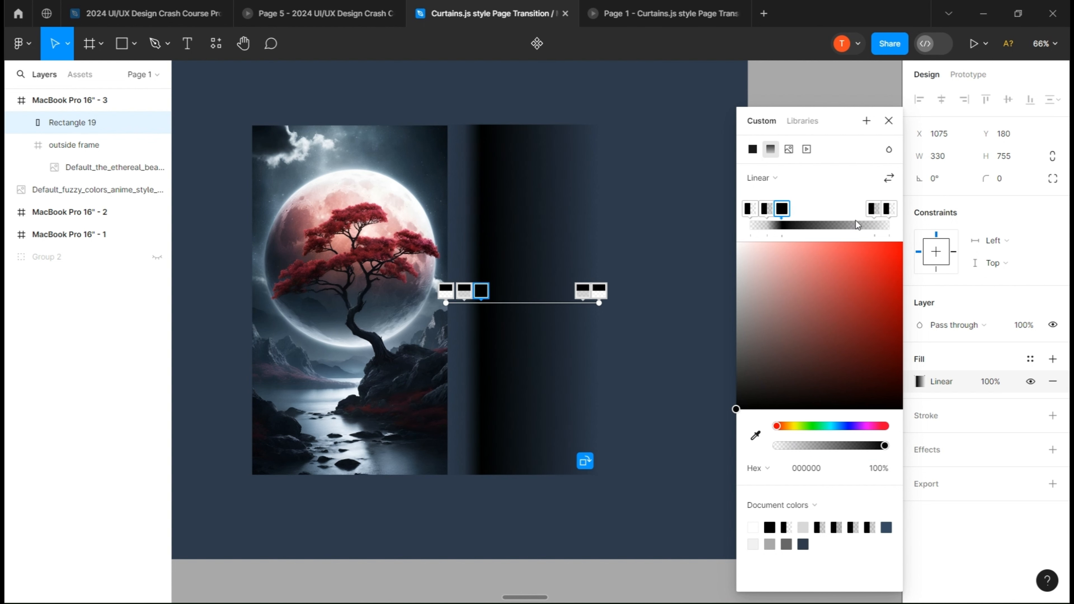
mouse_move(855, 225)
left_mouse_down()
mouse_move(840, 222)
mouse_move(861, 228)
left_mouse_up()
left_click(850, 445)
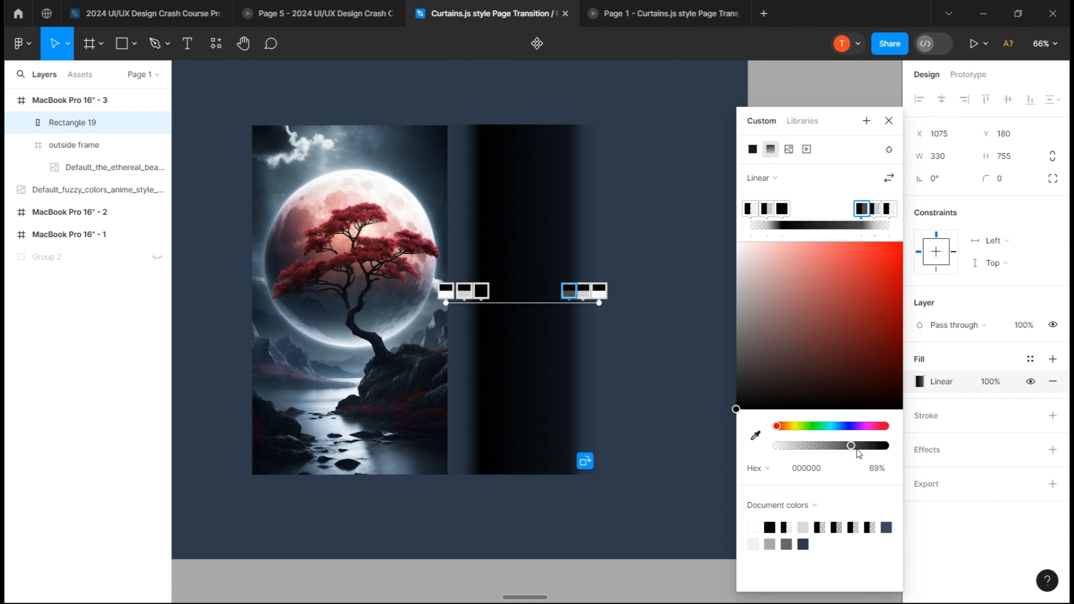
left_click_drag(856, 449, 935, 452)
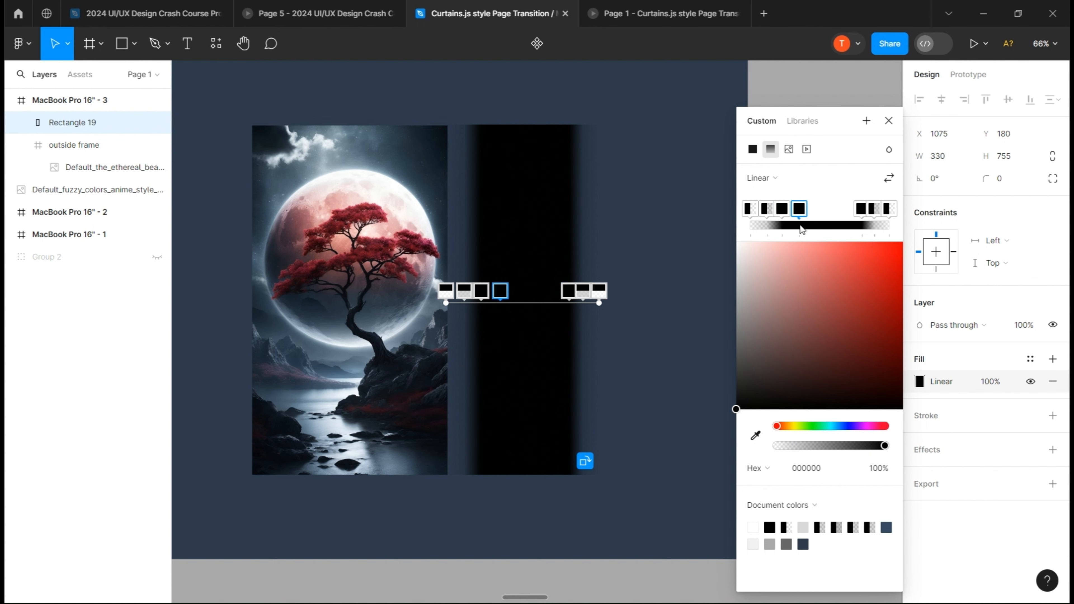
Add two white FFFFFF stops just inside the solid black stops to form a bright central band
left_click_drag(774, 287, 736, 241)
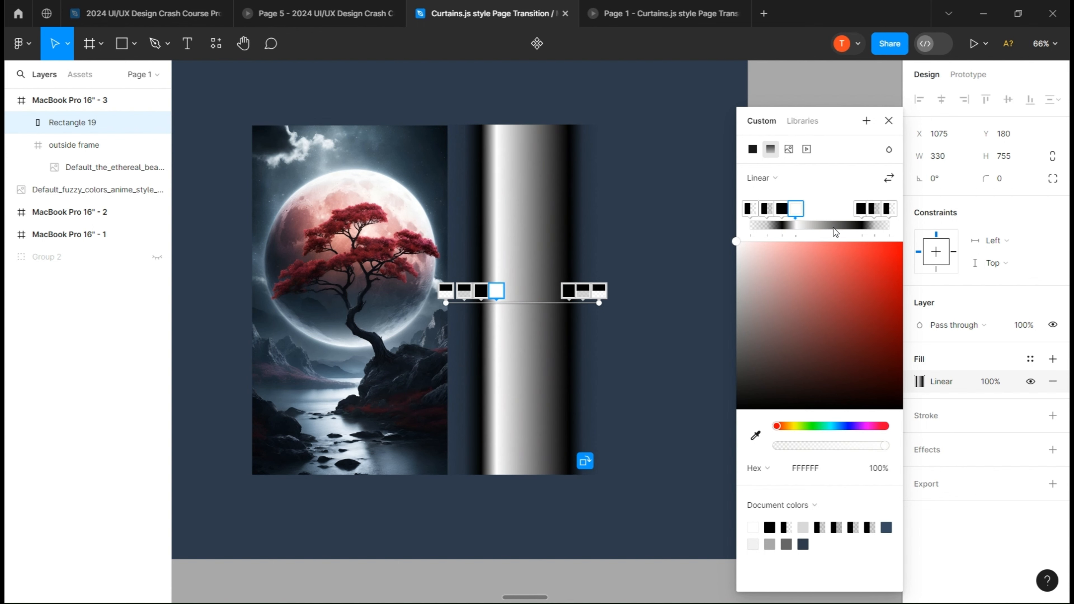
left_click(849, 227)
left_click_drag(848, 247, 736, 259)
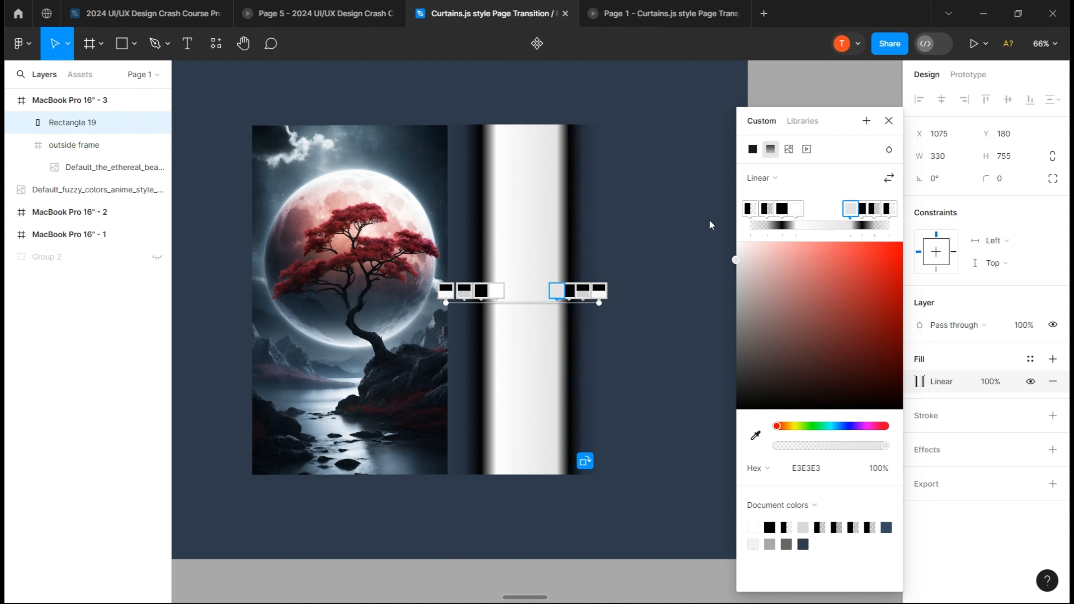
left_click_drag(709, 221, 699, 207)
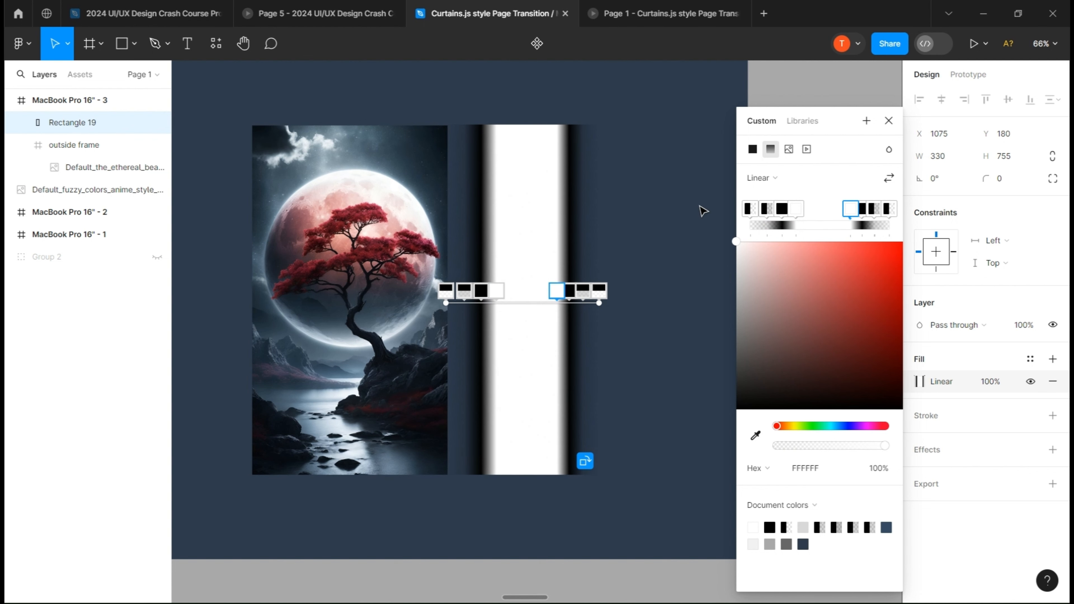
Add a layer blur effect of 130 to the gradient rectangle
left_click(888, 122)
left_click(1052, 449)
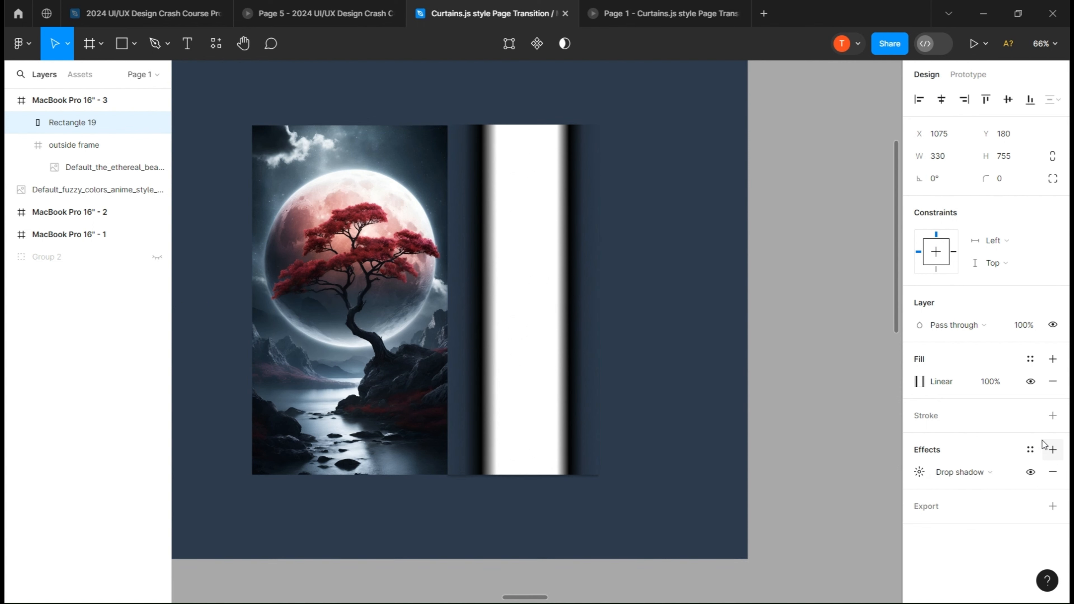
left_click(959, 473)
left_click(972, 490)
left_click(915, 472)
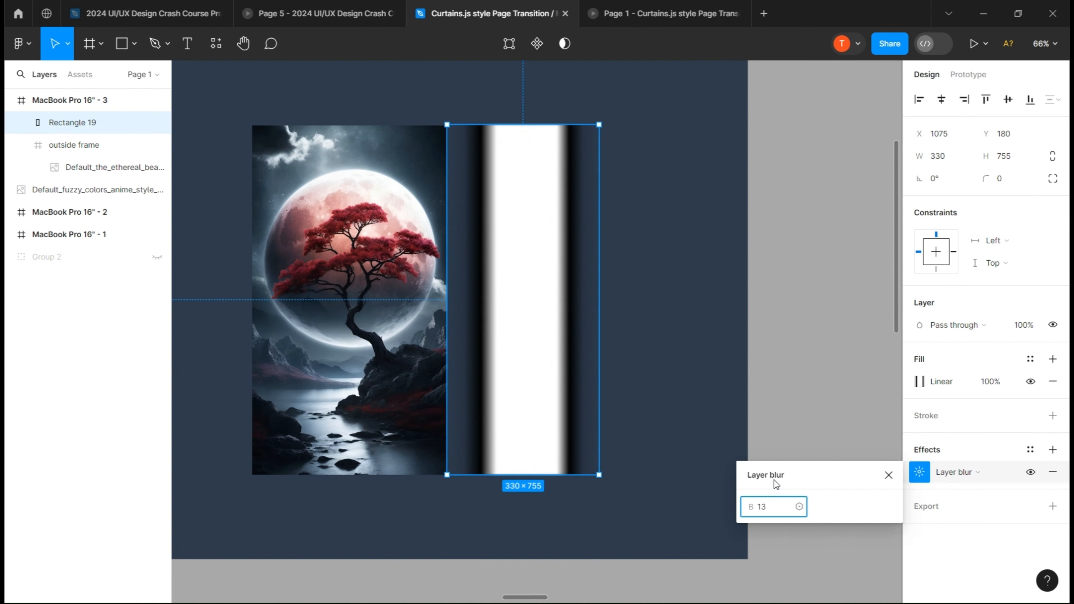
type("130")
Set the blurred rectangle's blend mode to Soft light
left_click(628, 355)
left_click(592, 351)
left_click(956, 324)
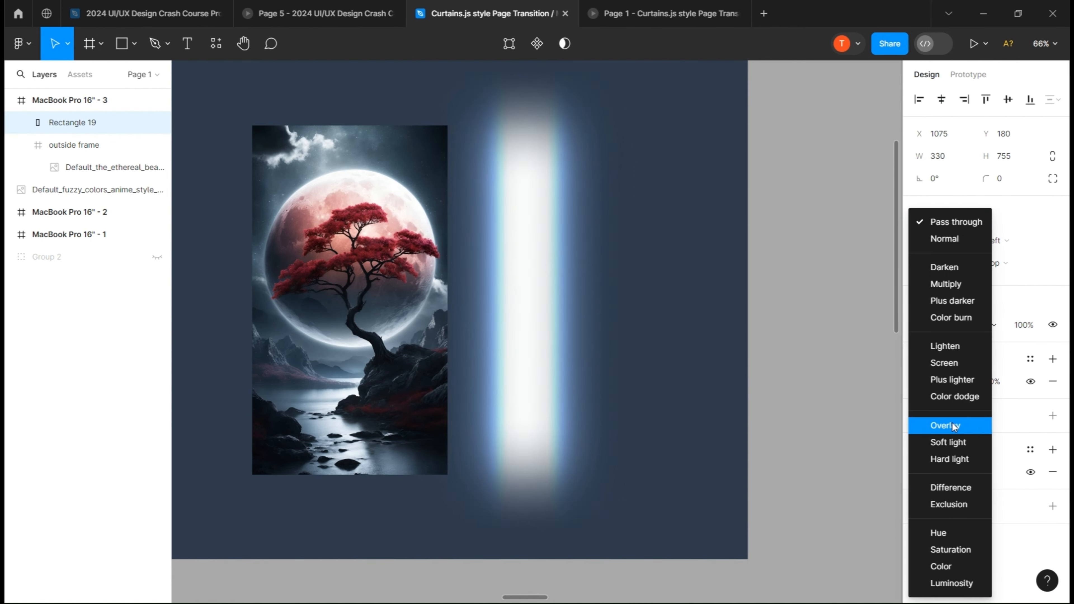
left_click(948, 443)
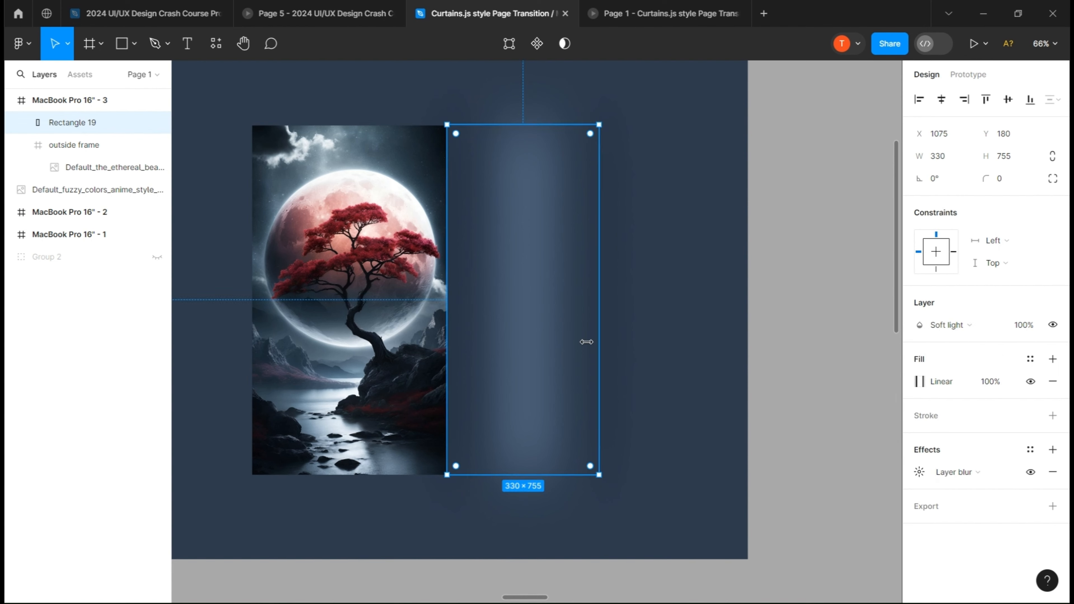
Duplicate the blurred rectangle flush against the original's right edge and duplicate the resulting pair in place
left_click_drag(562, 343, 730, 339)
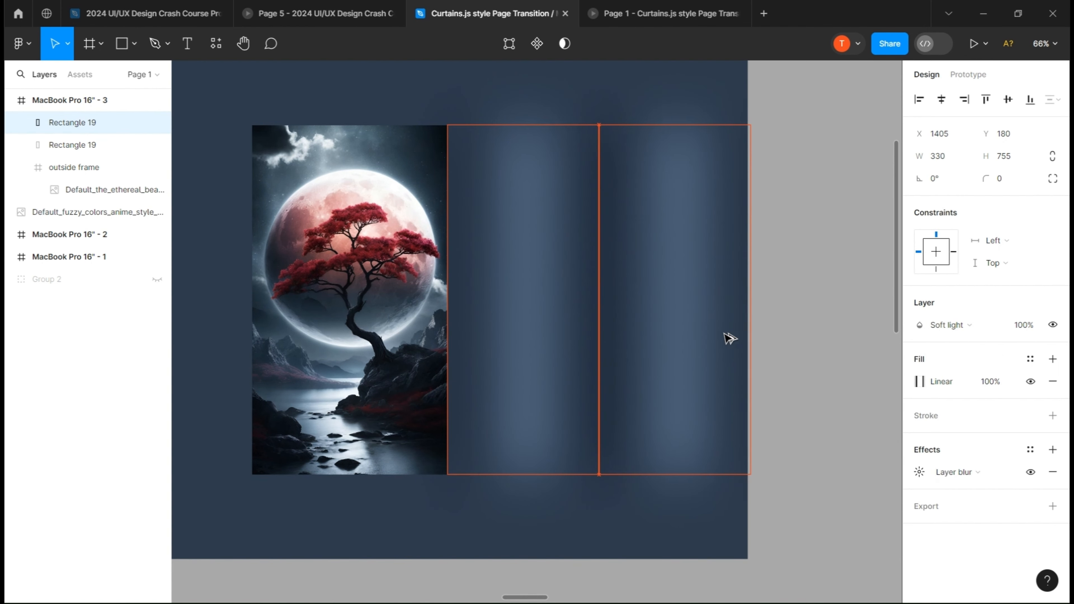
left_click(579, 280)
left_click(652, 278, "shift")
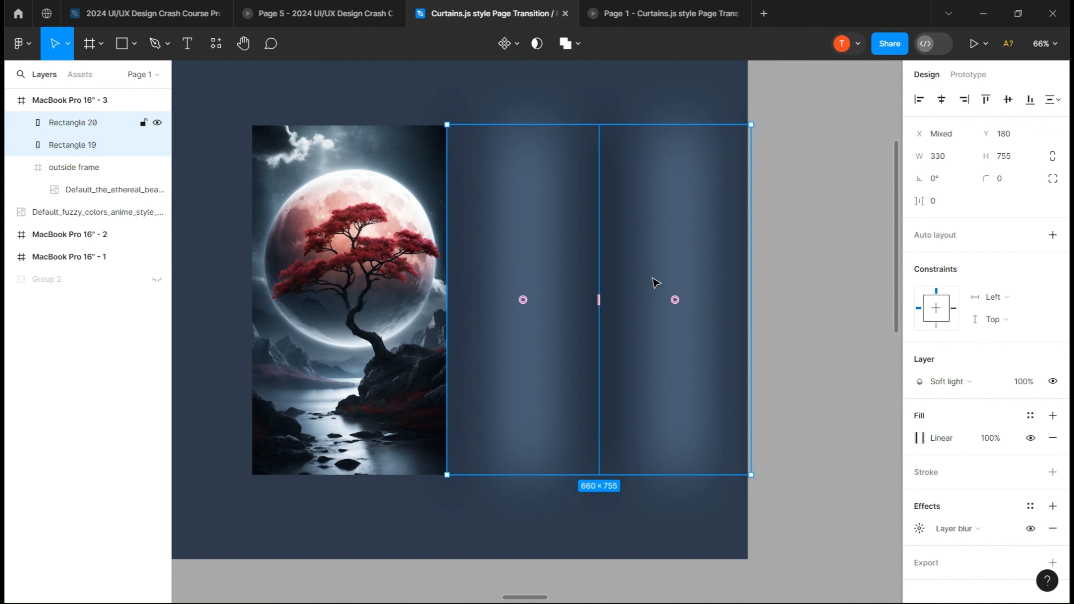
key("ctrl+d")
Move all four blurred rectangles into "outside frame", stacked above the tree image
left_click(89, 166)
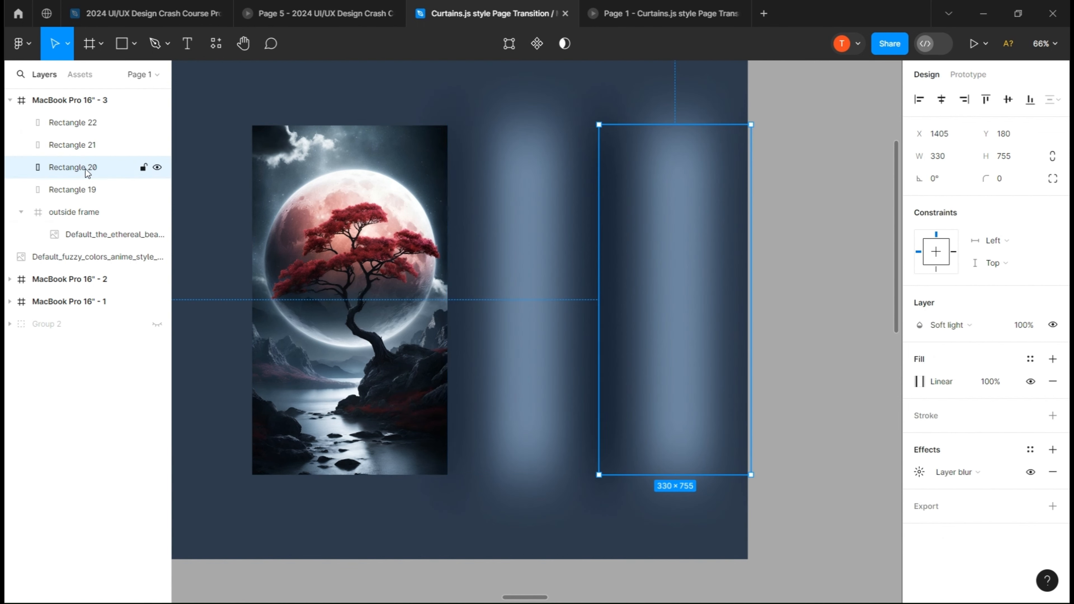
left_click(90, 181)
left_click(84, 144)
left_click(82, 122)
left_click(89, 190, "shift")
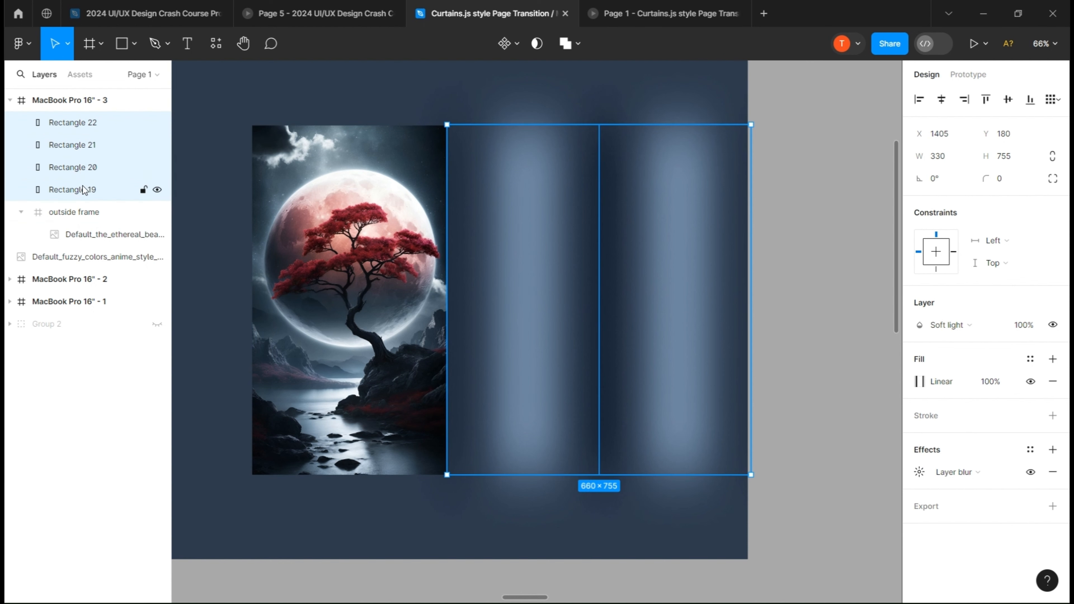
left_click_drag(104, 234, 107, 234)
left_click(108, 233)
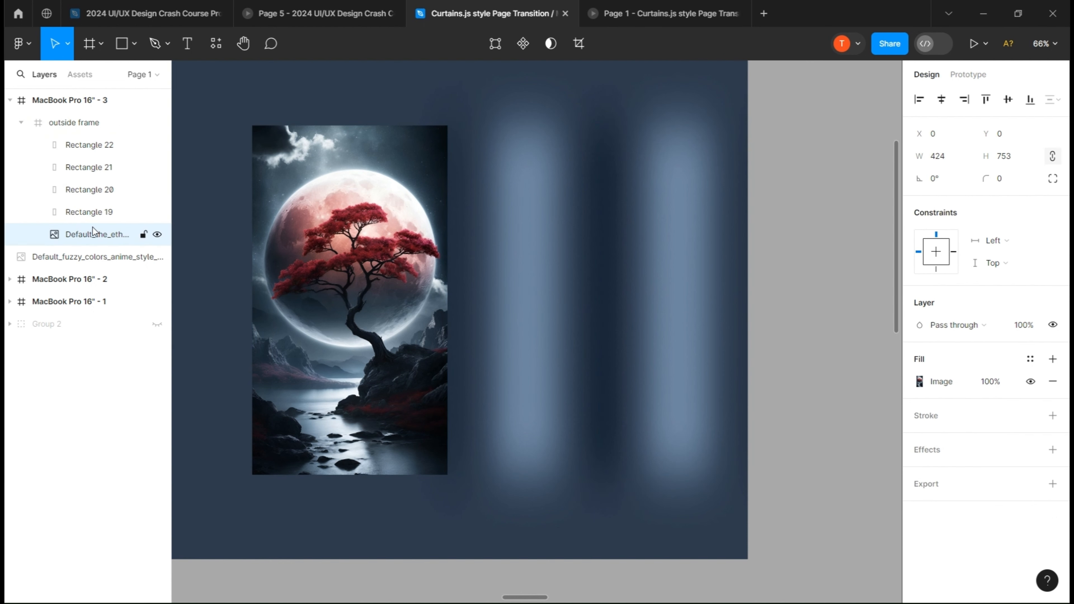
Draw a rectangle of about 427 × 599 over the middle of the tree image, leaving strips uncovered above and below
left_click(112, 211)
left_click(91, 167)
left_click(93, 145)
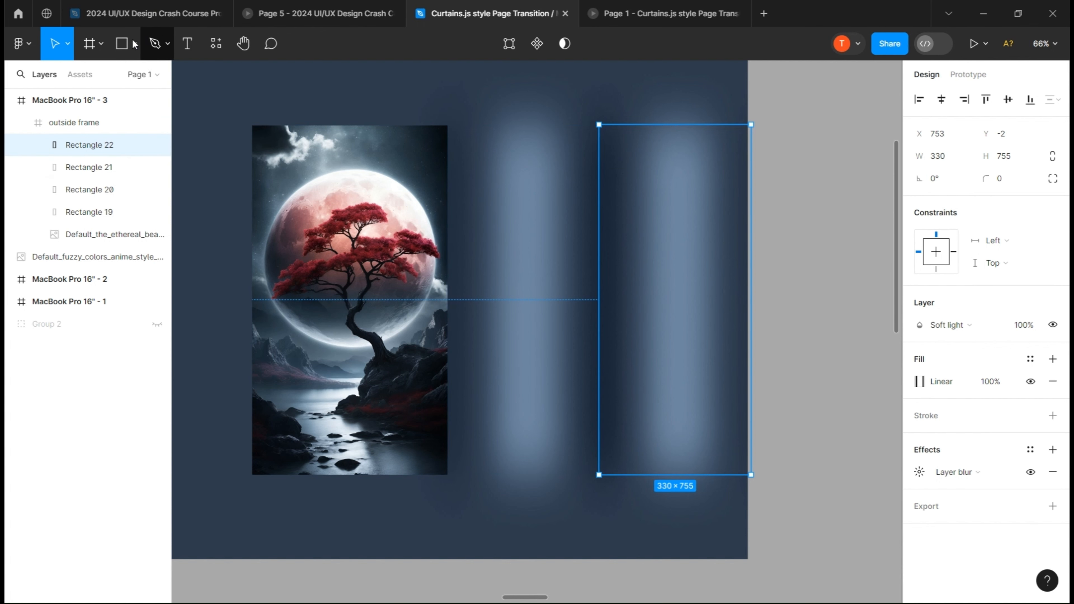
left_click(119, 44)
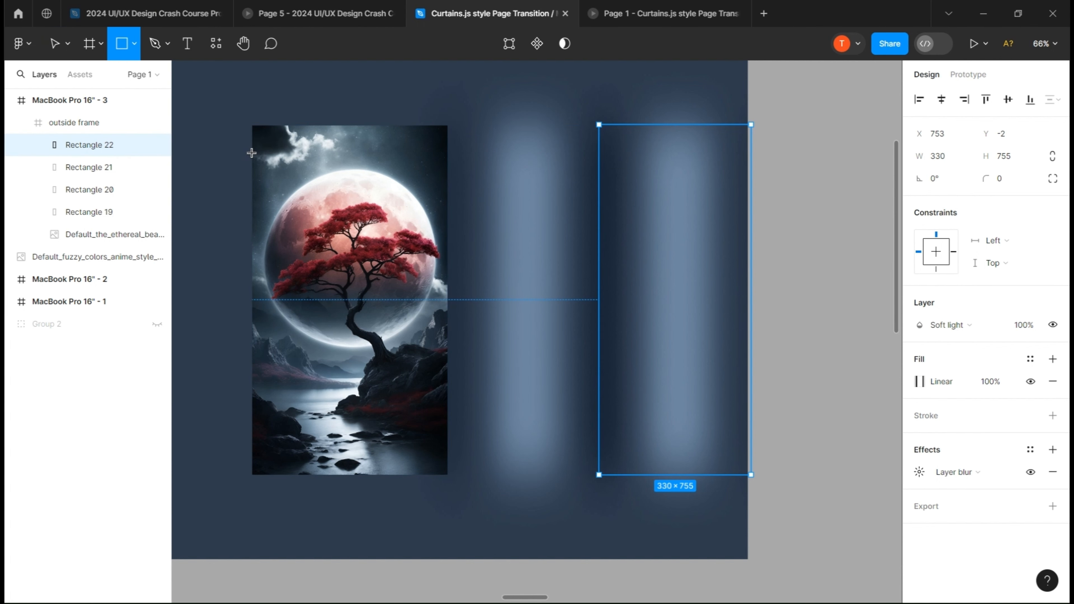
mouse_move(251, 157)
left_mouse_down()
mouse_move(430, 307)
mouse_move(455, 436)
mouse_move(445, 462)
mouse_move(451, 443)
left_mouse_up()
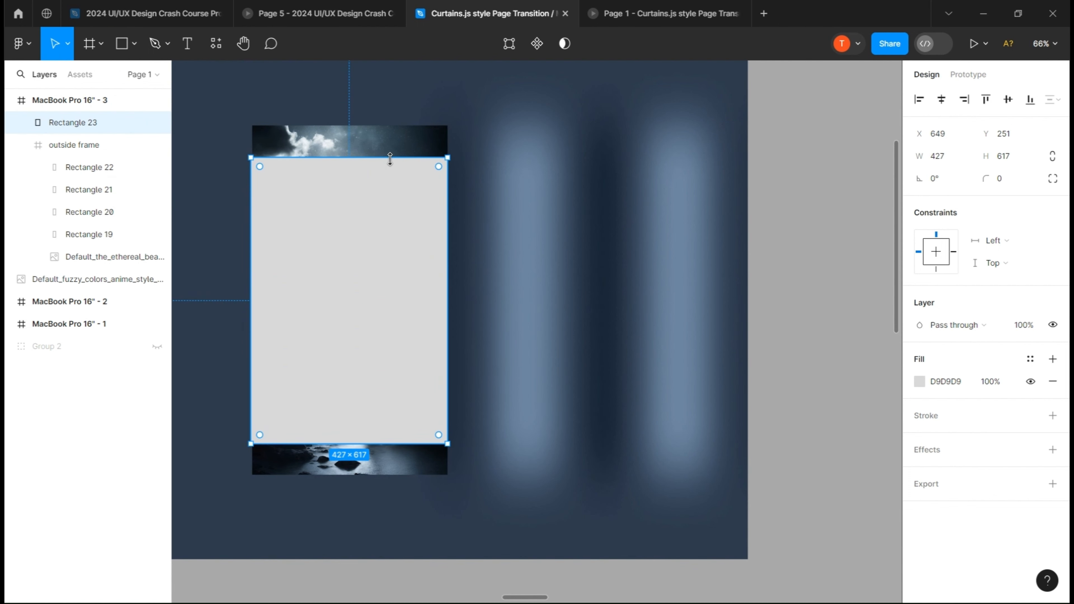
left_click_drag(386, 157, 386, 166)
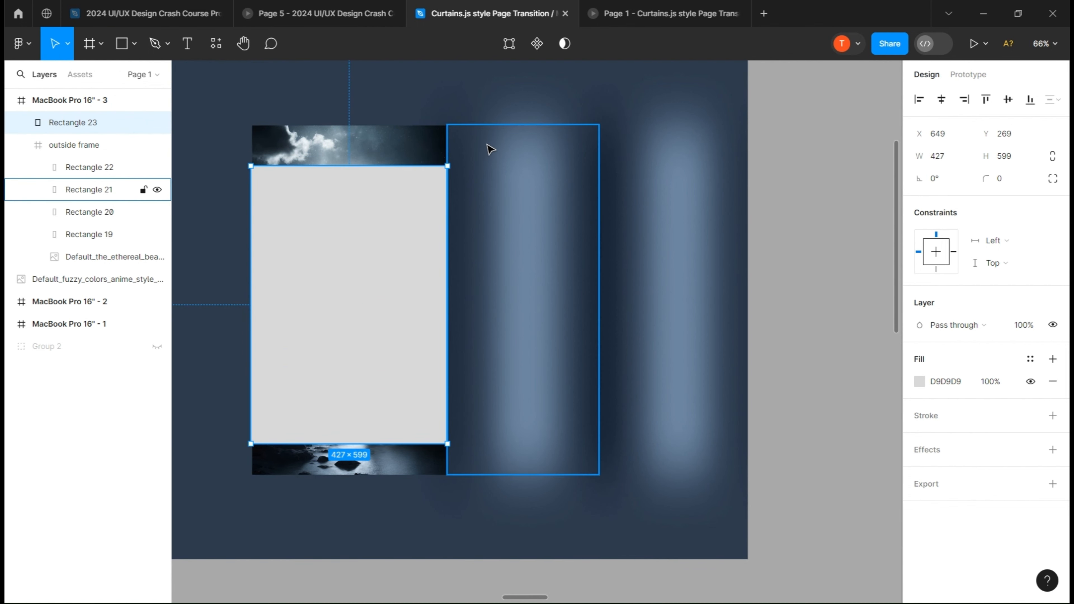
Draw a 424 × 88 rectangle over the image's upper strip and move it flush against the image's right edge
key("Escape")
key("r")
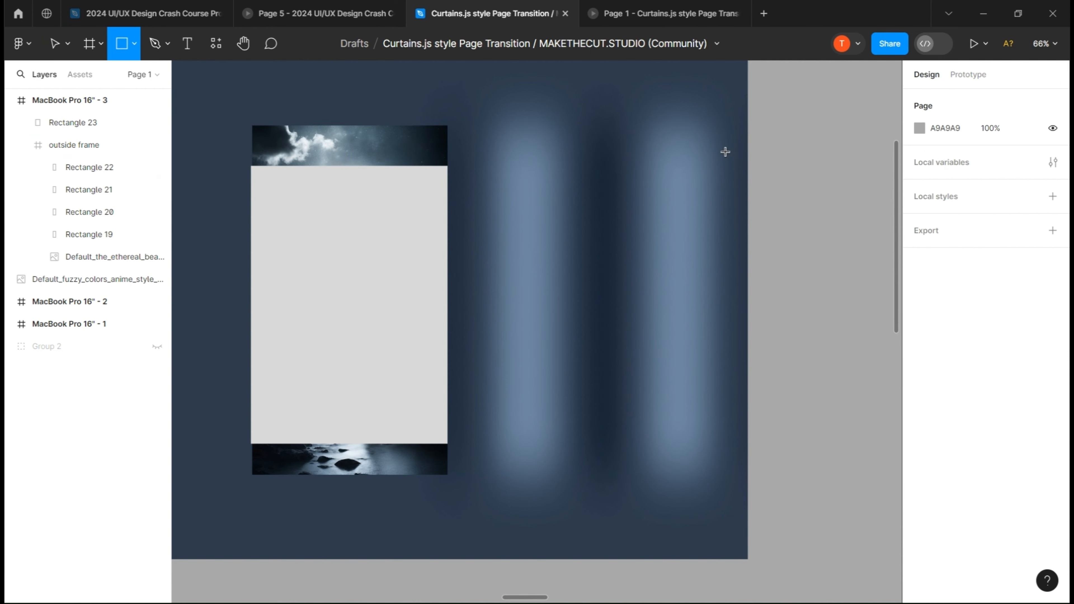
scroll(488, 170, "up", 5)
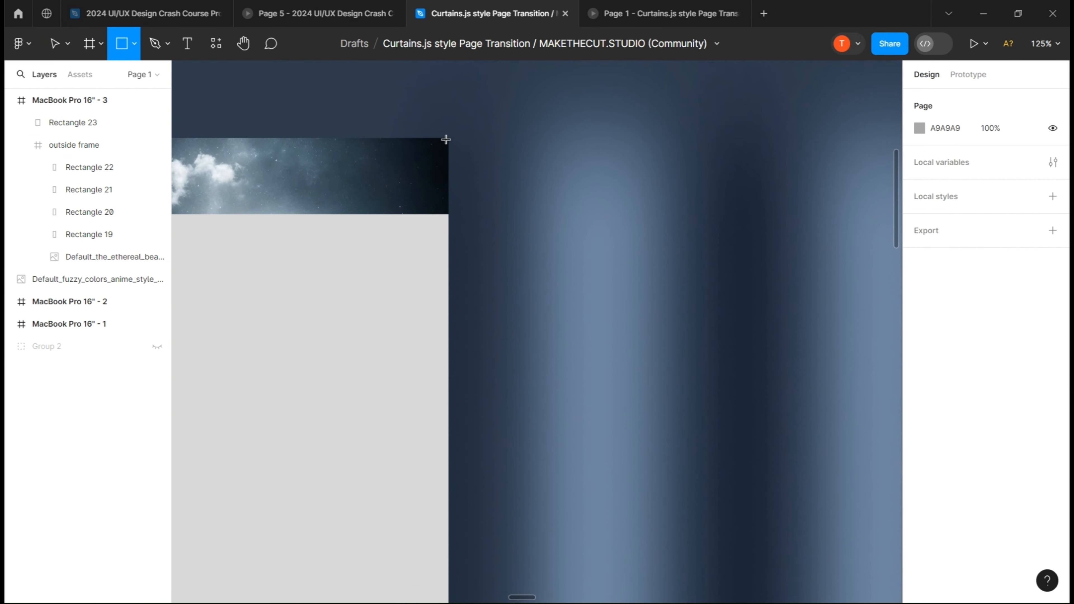
mouse_move(451, 141)
left_mouse_down()
mouse_move(437, 217)
mouse_move(132, 216)
mouse_move(326, 212)
mouse_move(301, 215)
left_mouse_up()
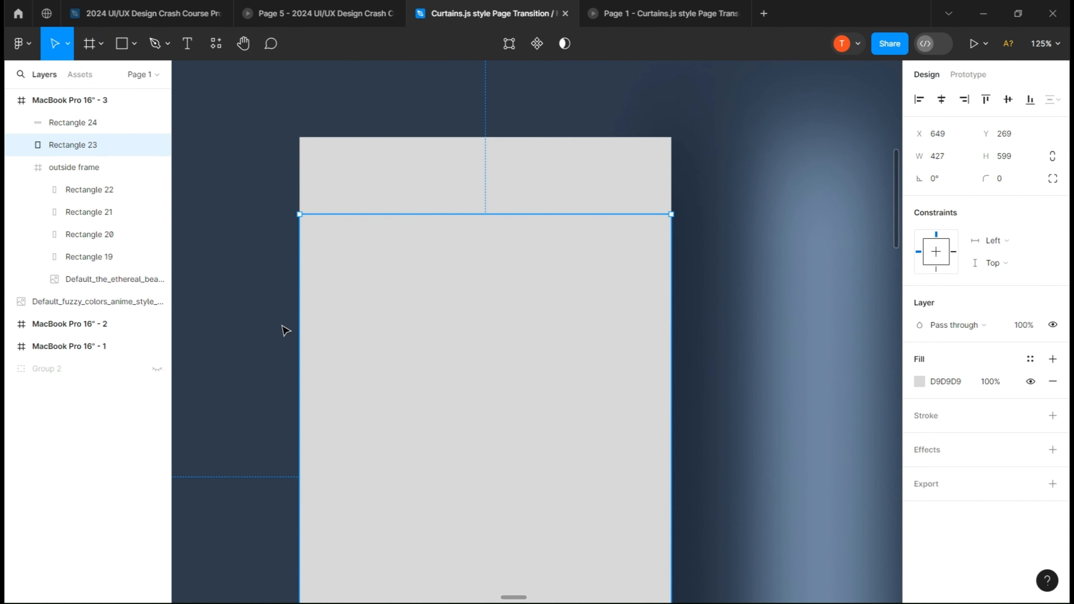
scroll(303, 185, "down", 5)
left_click_drag(446, 187, 649, 192)
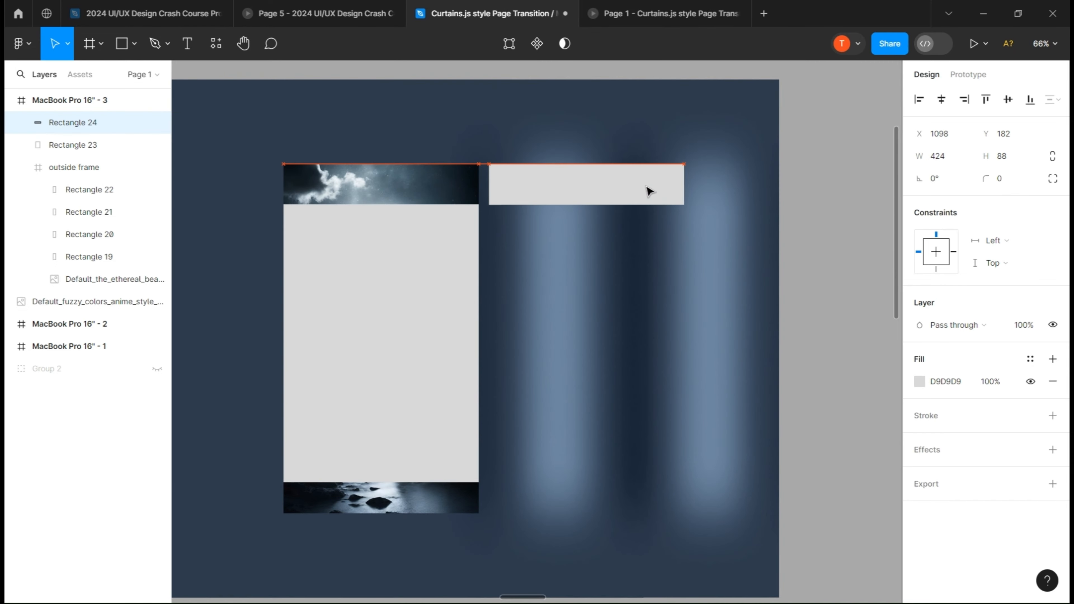
Add an anchor point at the middle of the small rectangle's top edge
double_click(627, 195)
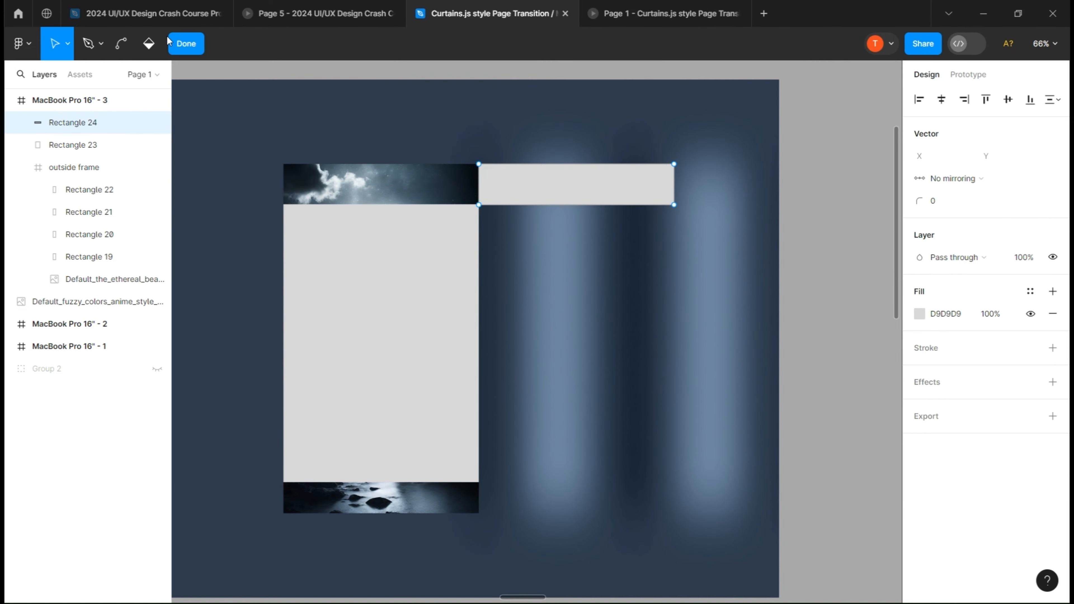
left_click(88, 46)
scroll(579, 178, "up", 5)
key("v")
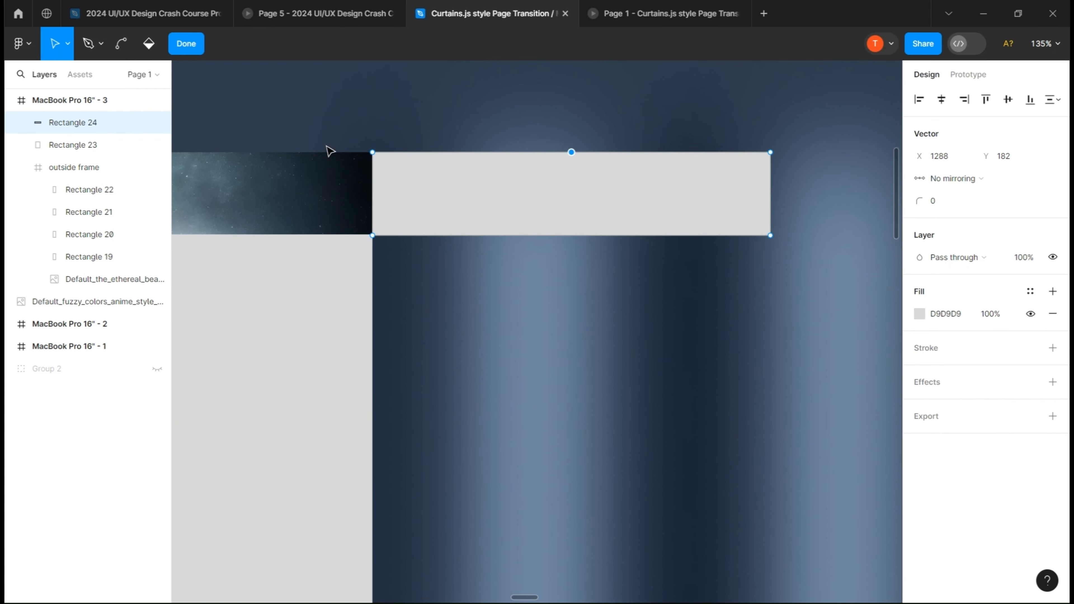
Lower both top corner points of the small rectangle by 40, to Y 222, leaving the midpoint as a peak
left_click(372, 153, "shift")
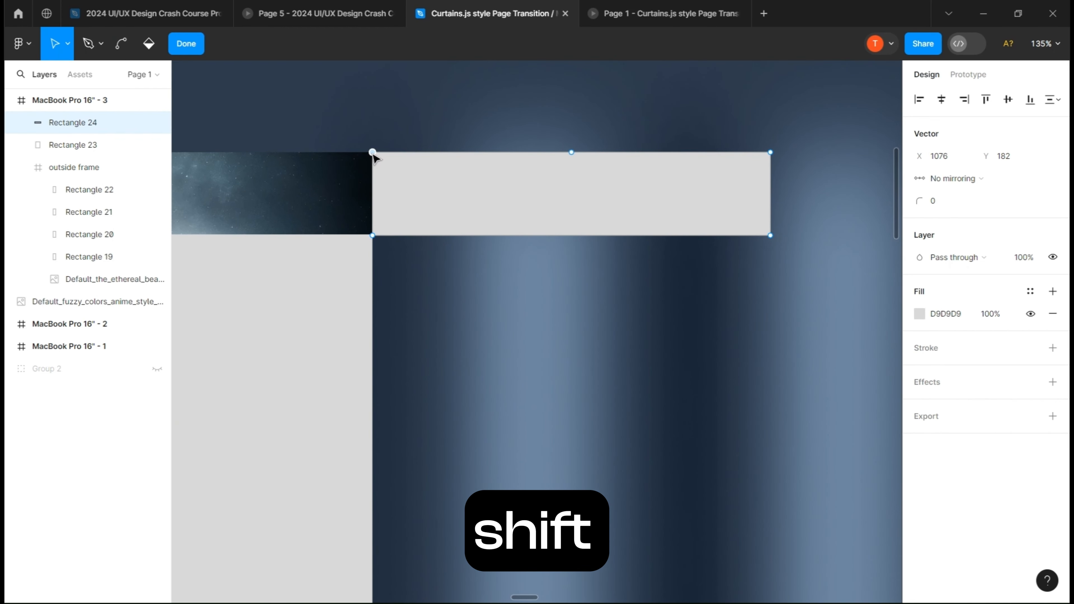
key("shift+Down")
key("shift+Down")
key("shift+Down")
key("shift+Down")
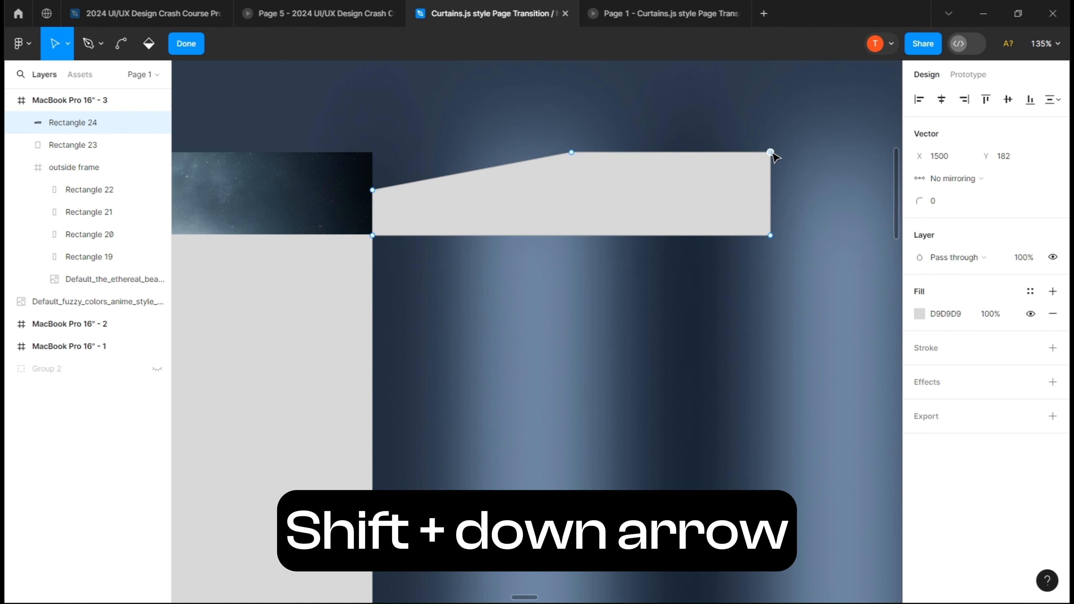
key("shift+Down")
key("shift+Down")
key("shift+Down")
key("shift+Down")
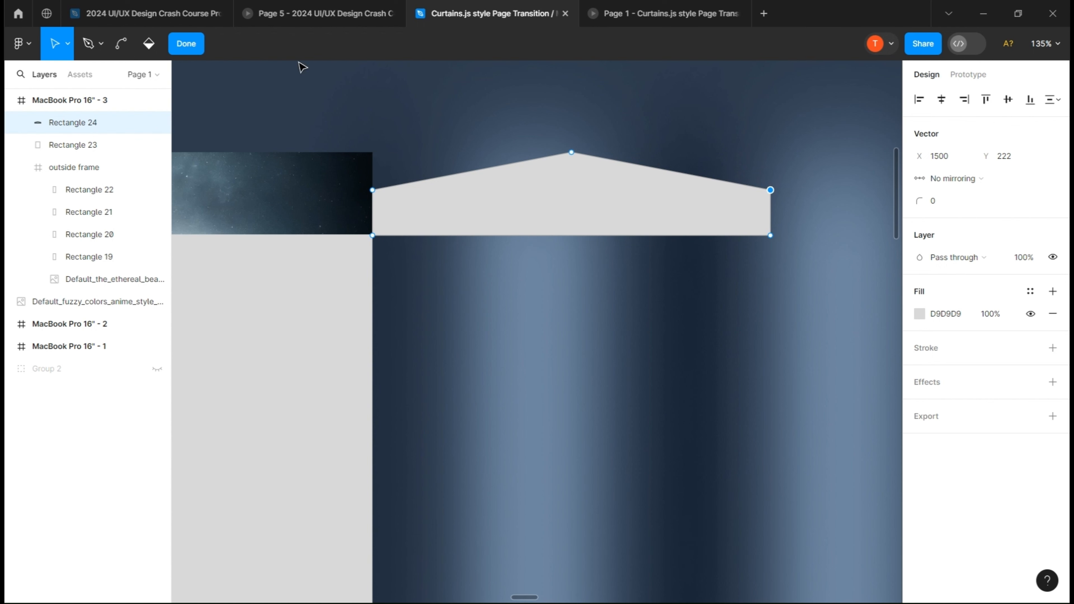
Bend the peak into a smooth curve and give the left corner point a horizontal handle on its inner side only
left_click(123, 44)
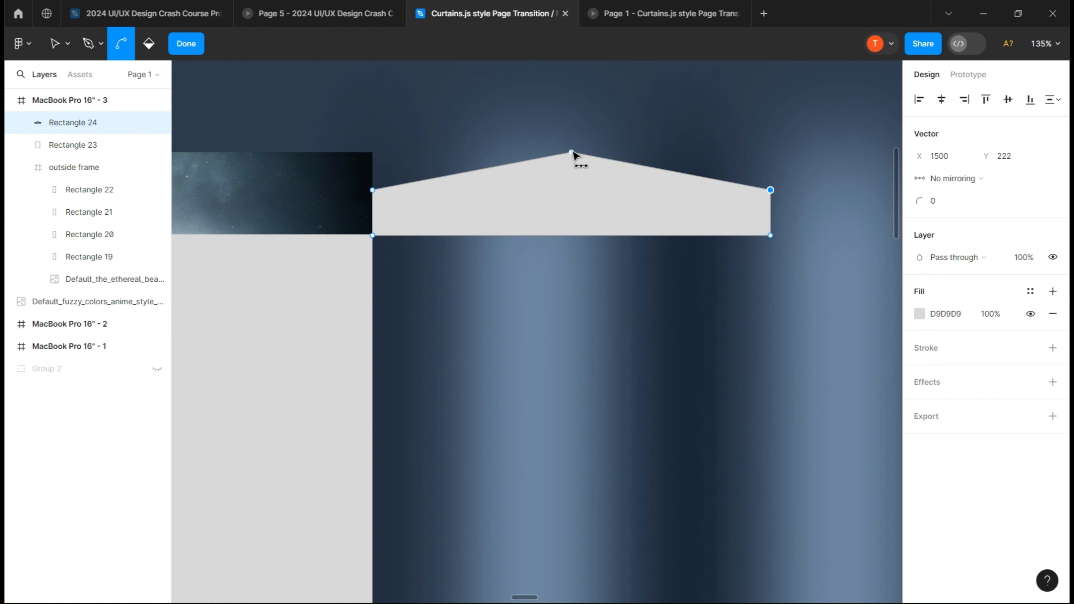
left_click(572, 151)
left_click(57, 46)
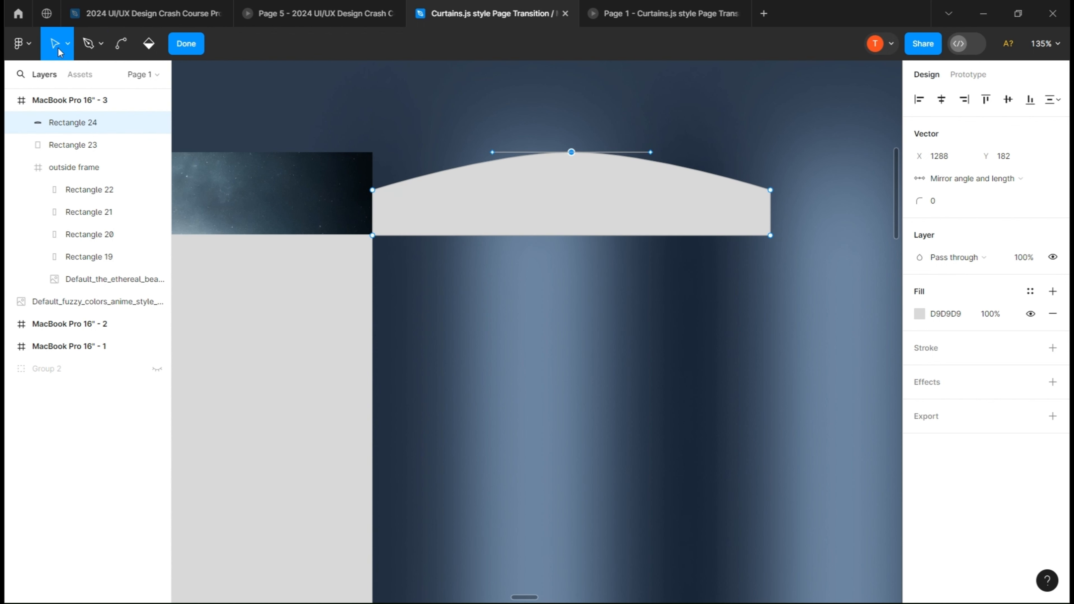
key("ctrl")
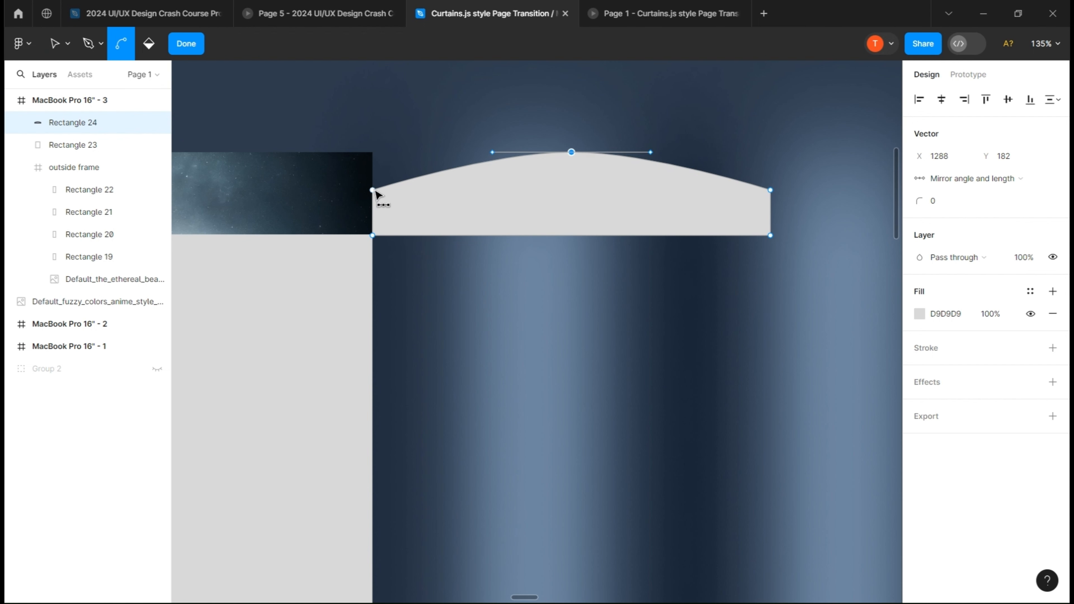
left_click_drag(374, 190, 503, 198)
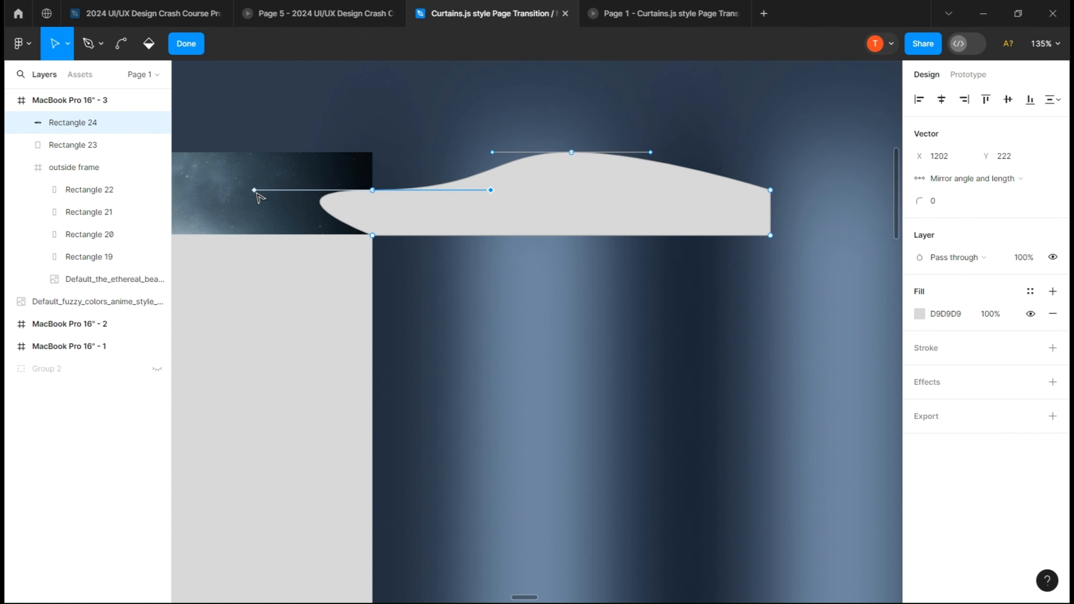
key("alt")
left_click_drag(255, 191, 372, 190)
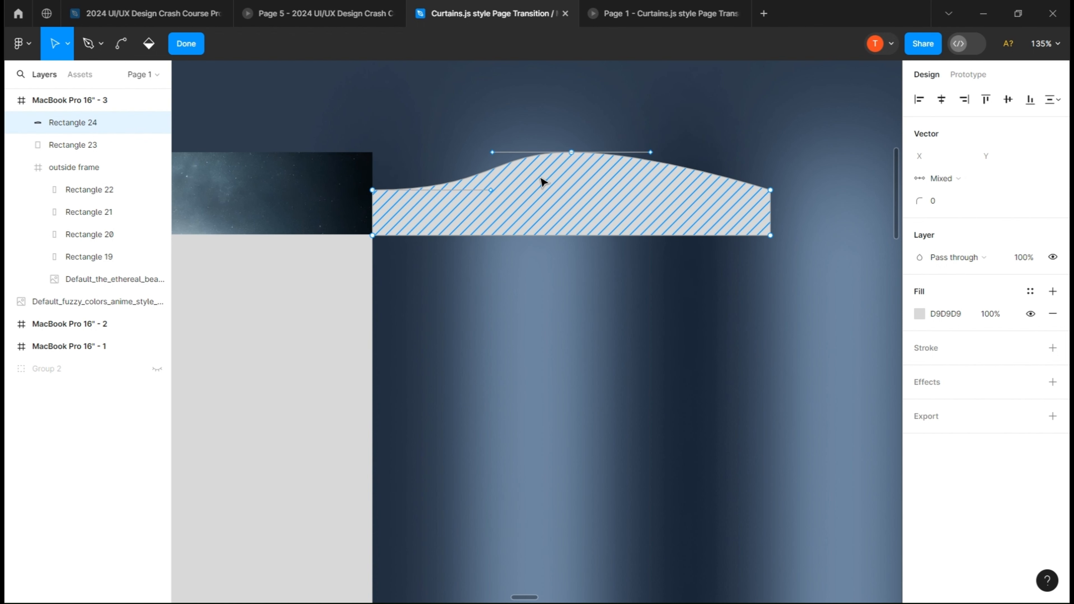
Give the right corner point a matching horizontal inner handle, collapse its outer handle and finish editing the wave shape
left_click_drag(771, 193, 649, 191)
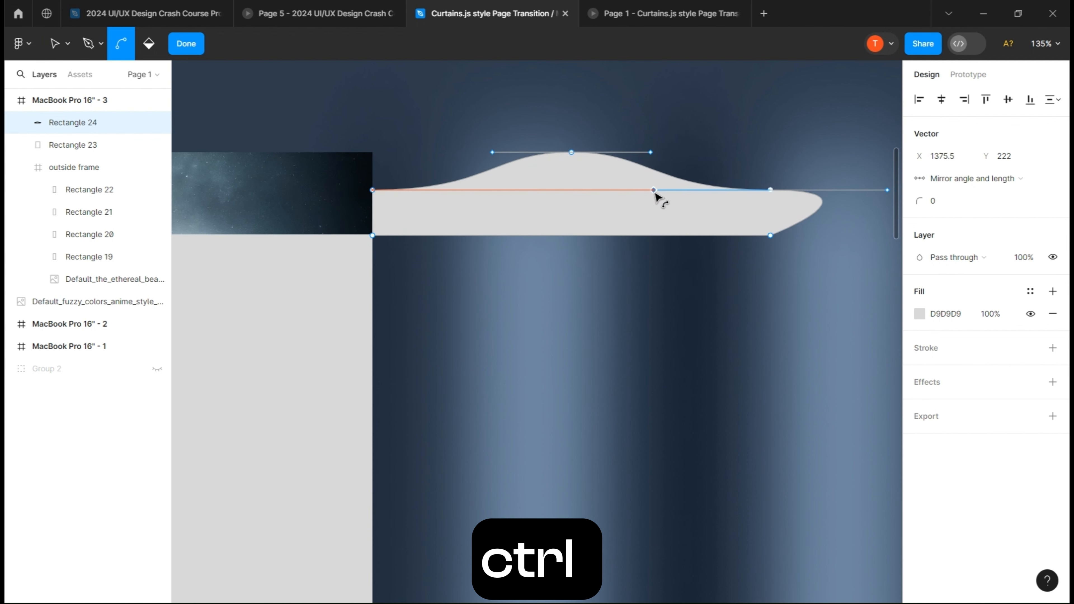
scroll(822, 235, "right", 3)
scroll(822, 235, "up", 1)
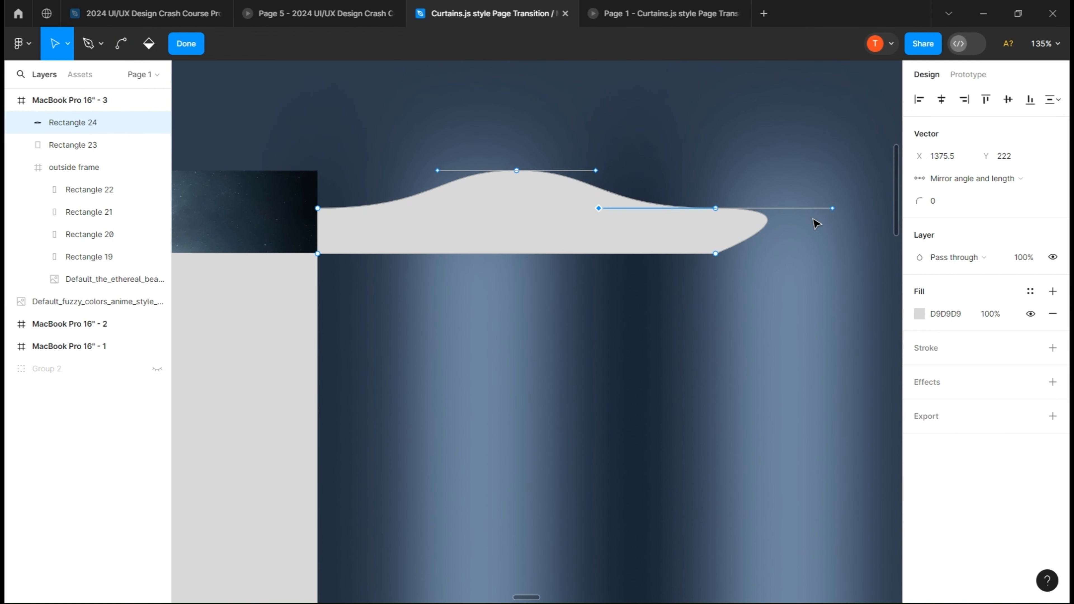
left_click_drag(831, 208, 717, 209)
left_click(186, 46)
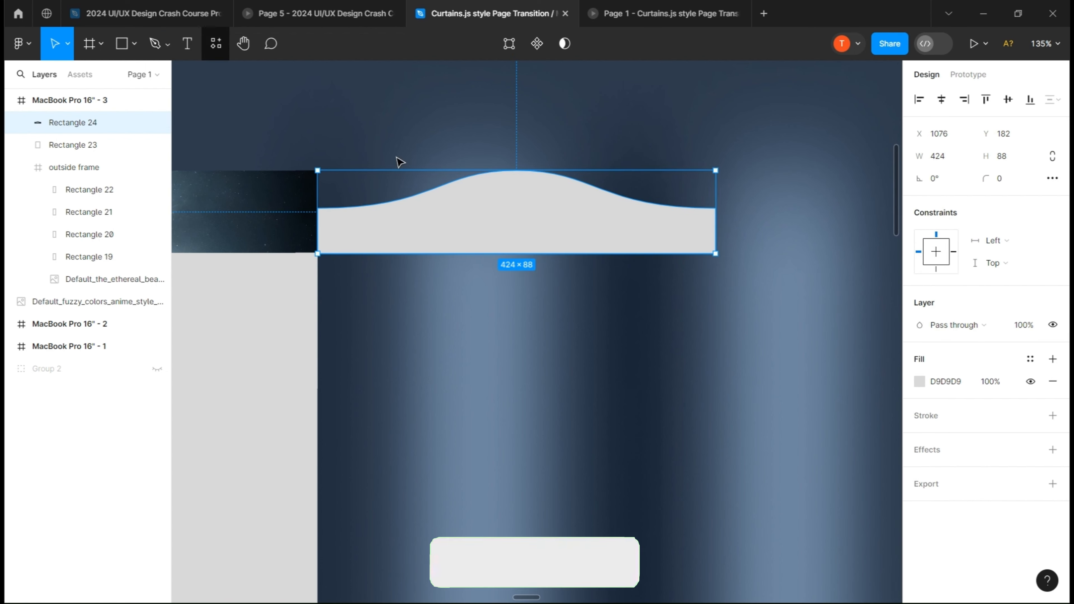
Duplicate the wave shape flush against its own right edge to continue the wave
left_click(671, 323)
scroll(494, 252, "down", 5)
left_click(467, 225)
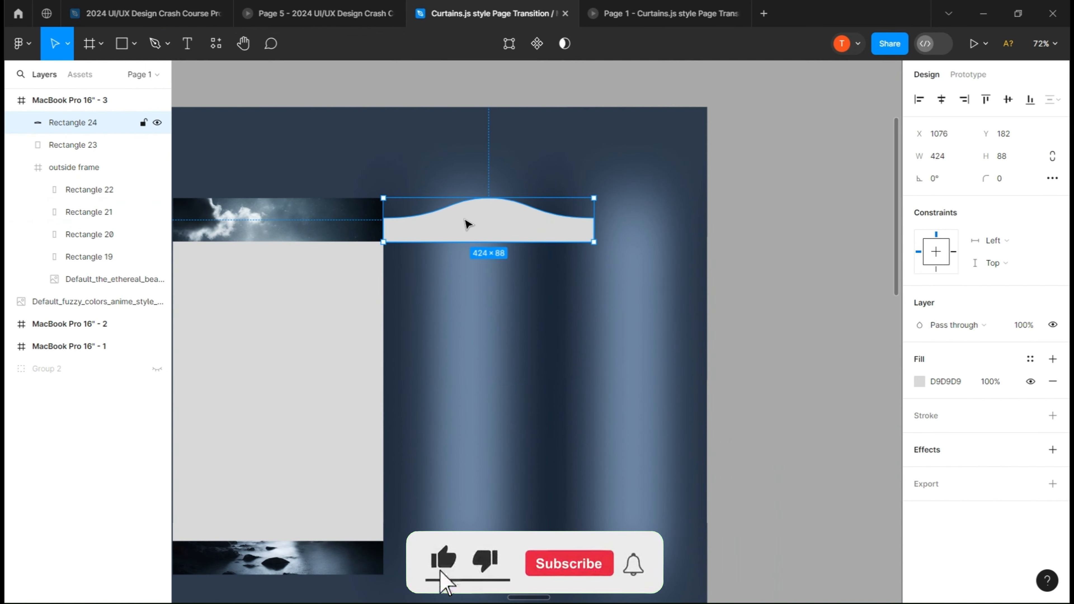
left_click_drag(467, 224, 678, 233)
Duplicate both wave shapes, flip the copies vertically and place them level with the image's lower strip
left_click(555, 236, "shift")
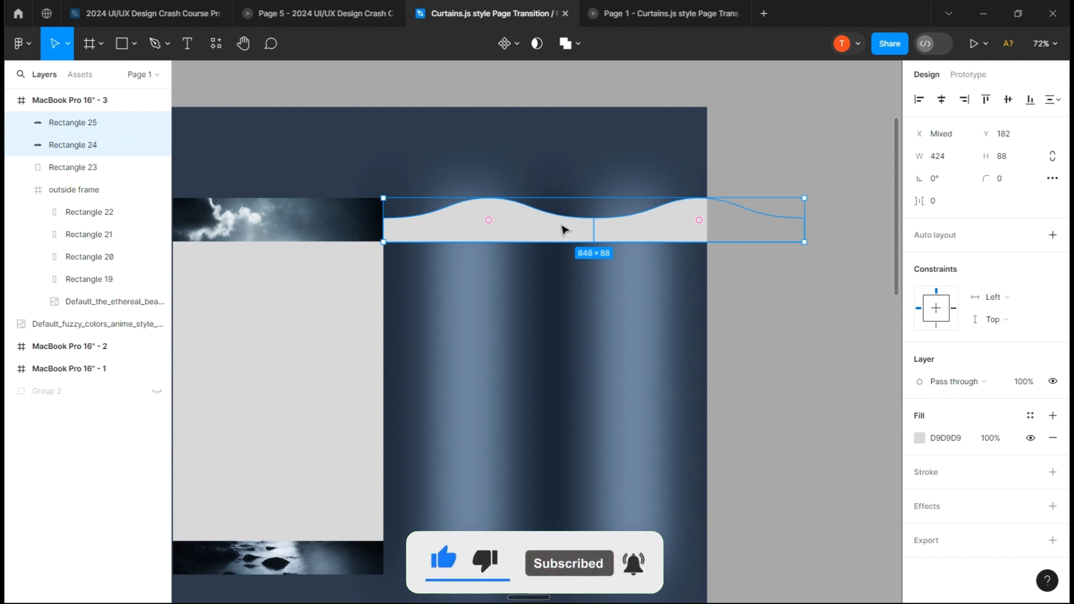
key("ctrl+d")
key("shift+v")
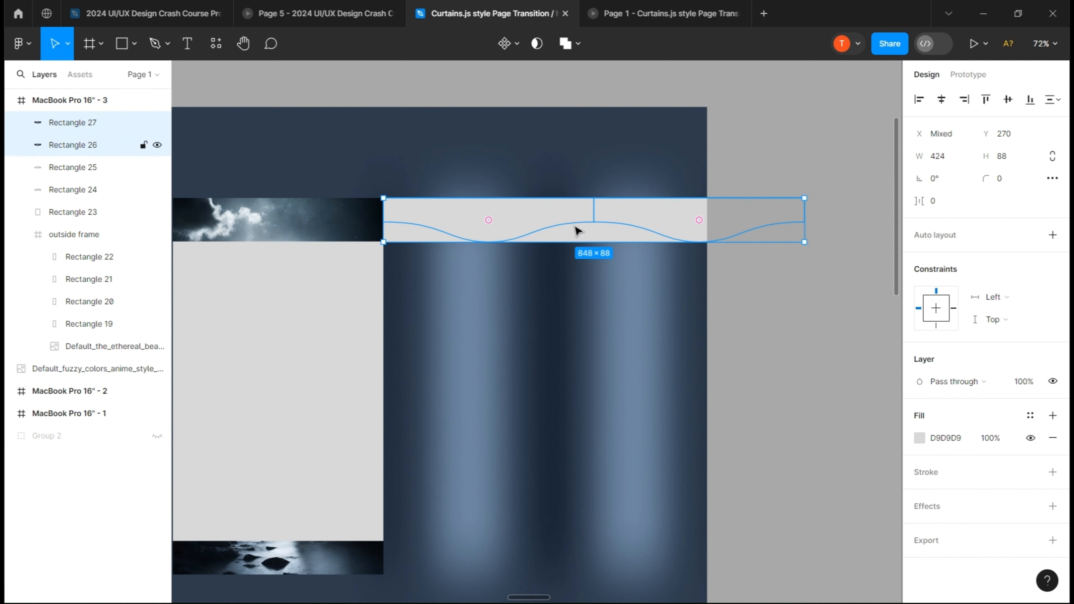
left_click_drag(569, 216, 564, 552)
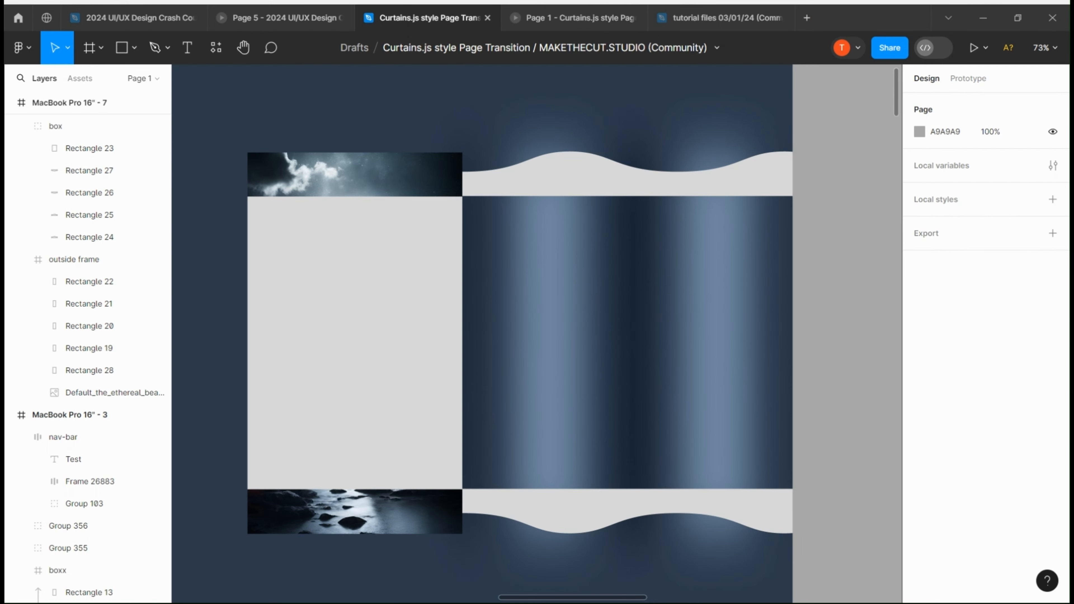
Lower the two upper wave shapes until their valleys line up with the central rectangle's top edge
left_click(524, 185)
left_click(523, 184)
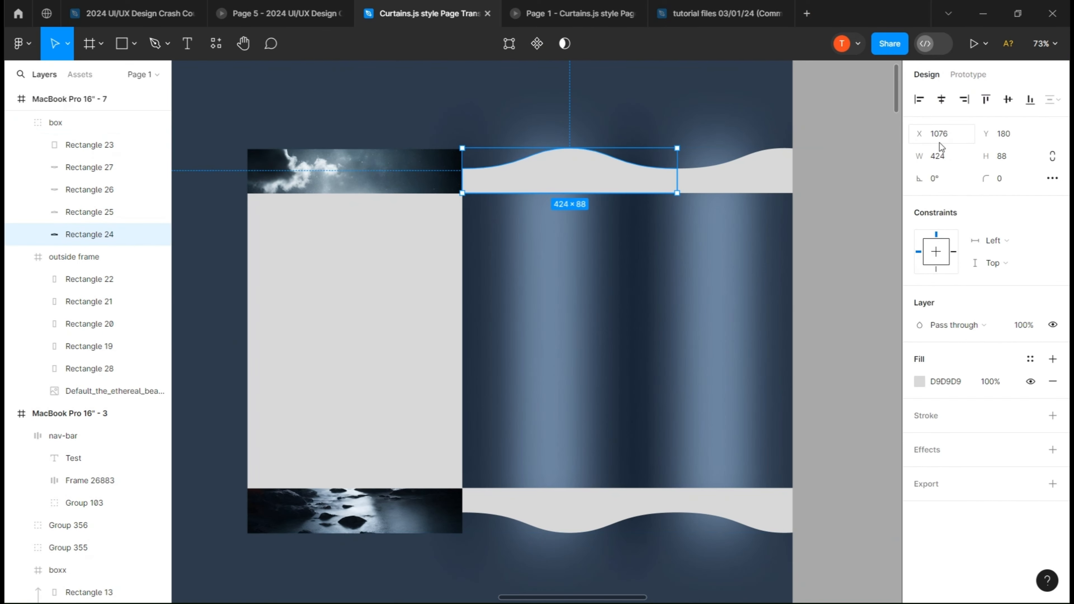
left_click(731, 179, "shift")
left_click_drag(981, 134, 1047, 137)
left_click(454, 207)
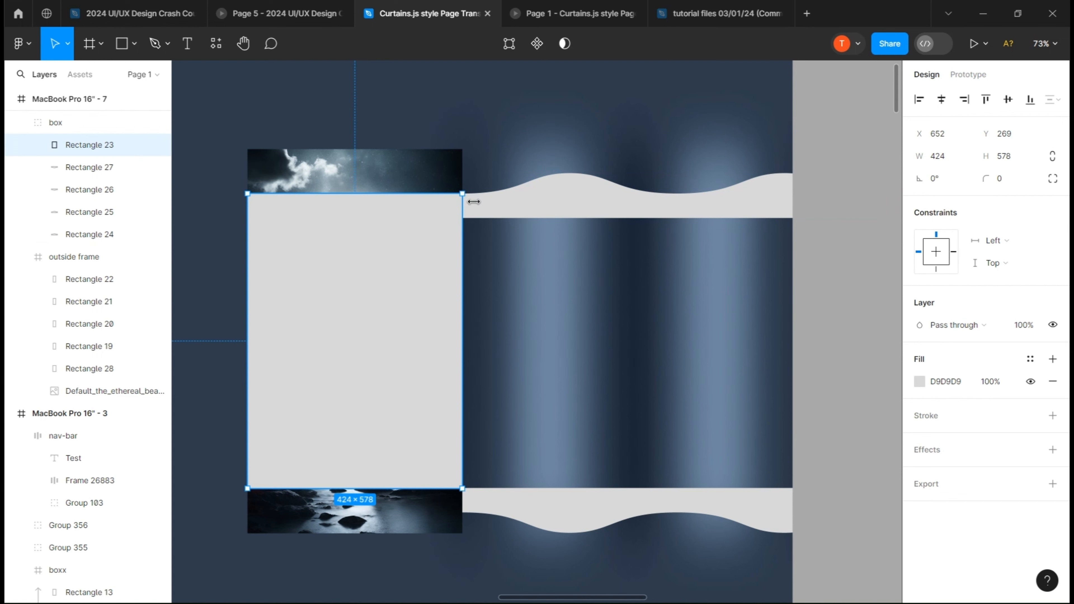
left_click(480, 204)
left_click(460, 206)
left_click(480, 207)
Raise the two lower wave shapes to Y 886 and check their alignment with the central rectangle's bottom edge
left_click(550, 504)
left_click(750, 514, "shift")
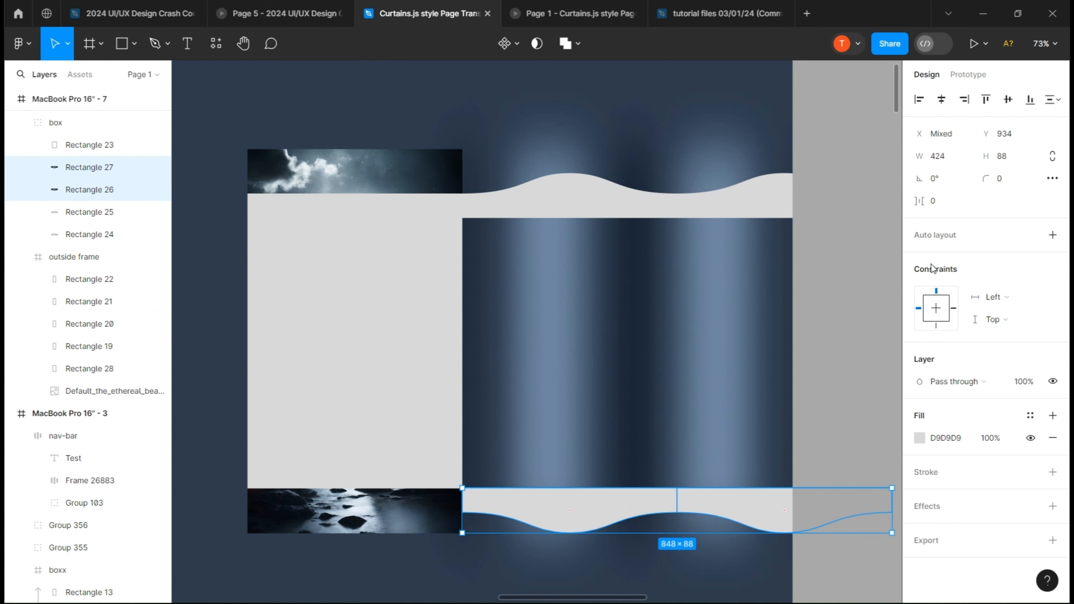
left_click_drag(927, 136, 906, 135)
key("ctrl+z")
left_click_drag(549, 318, 471, 341)
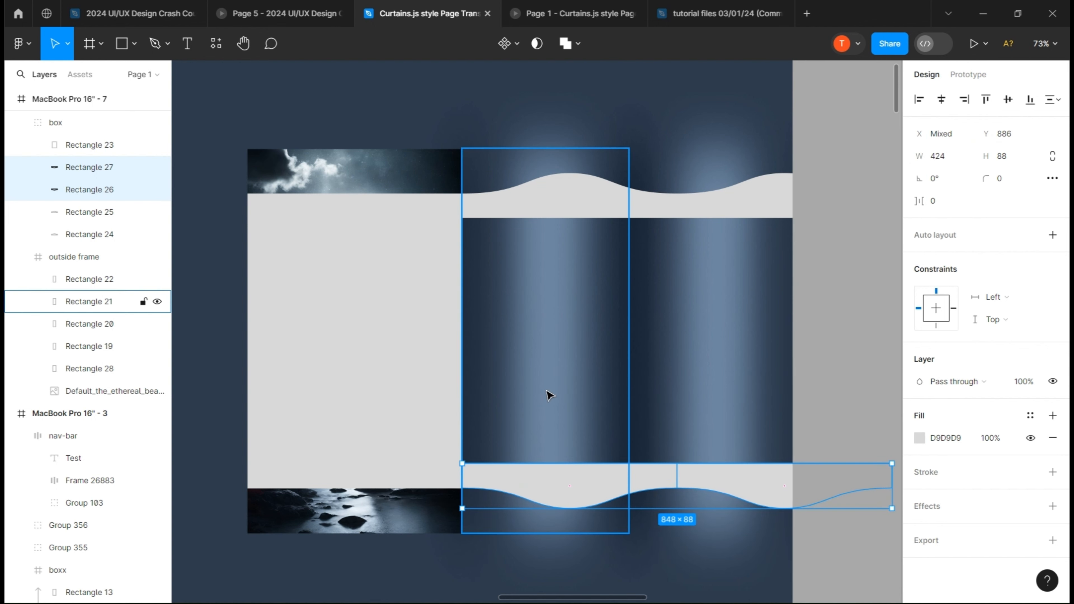
left_click(426, 469)
left_click(476, 478)
scroll(451, 486, "up", 10)
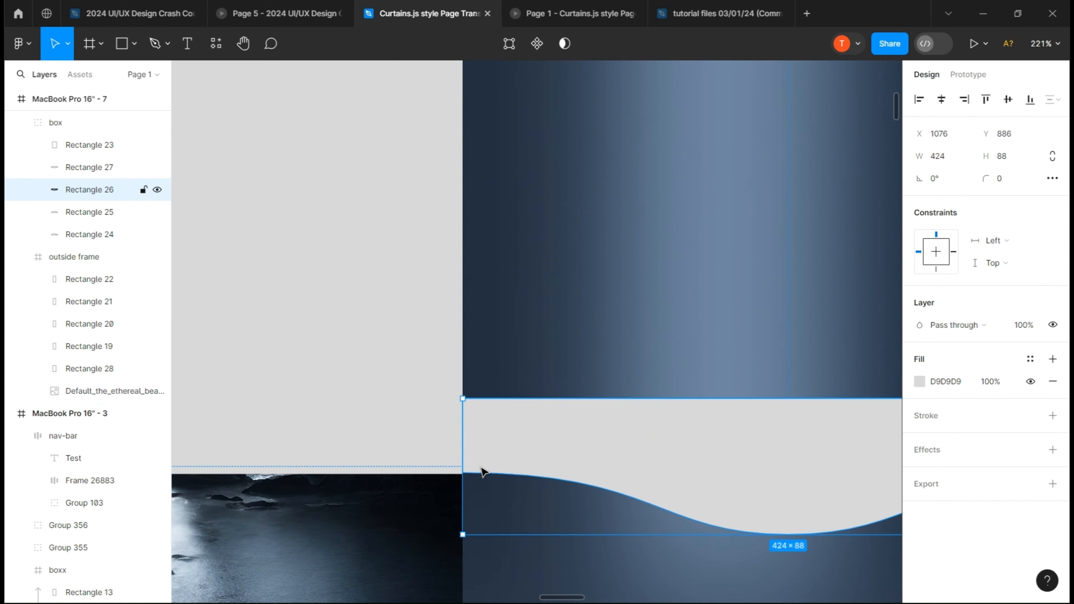
left_click(609, 316)
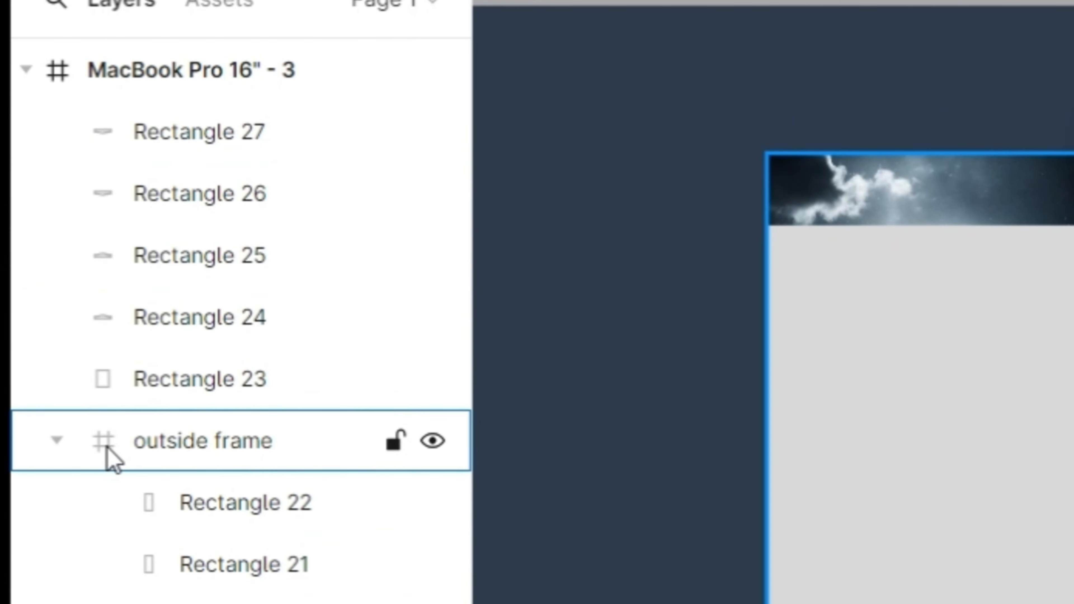
Group the central rectangle with the four wave shapes and name the group "box"
left_click(56, 199)
left_click(160, 262, "shift")
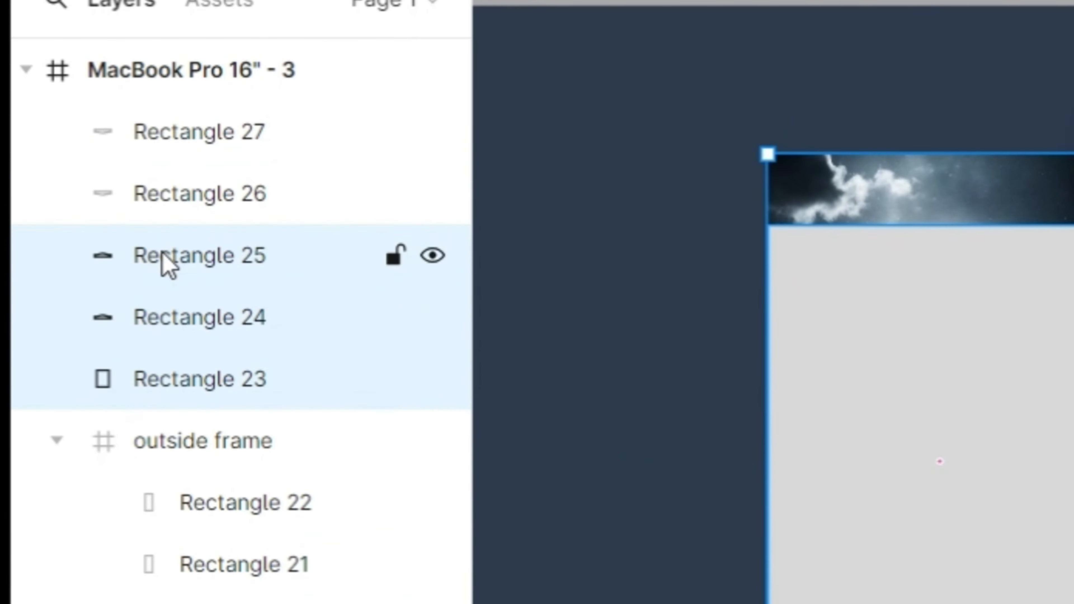
left_click(171, 195, "shift")
left_click(191, 144, "shift")
key("ctrl+g")
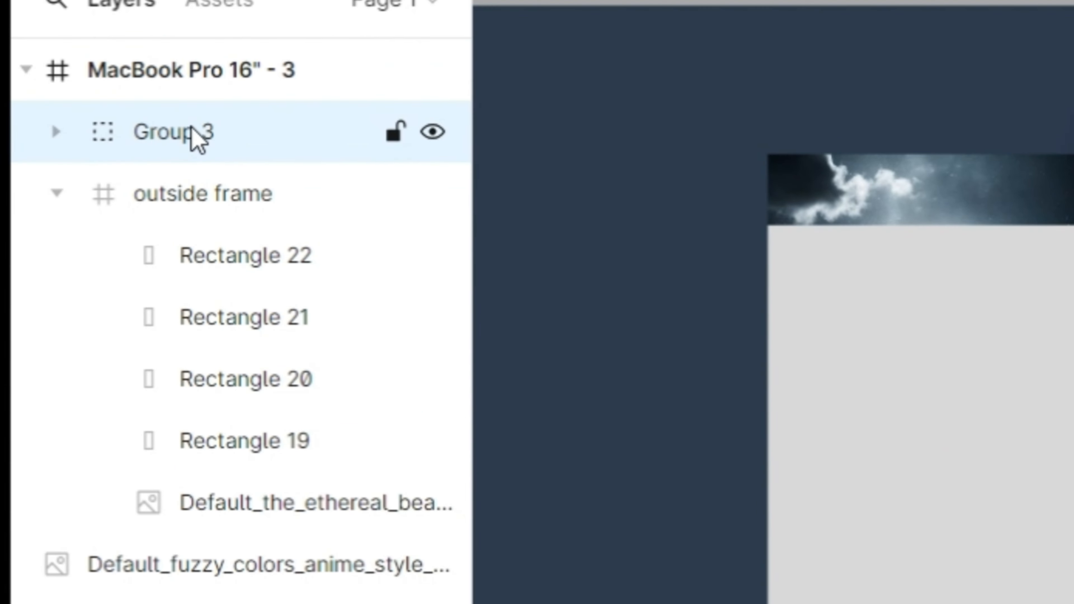
double_click(159, 144)
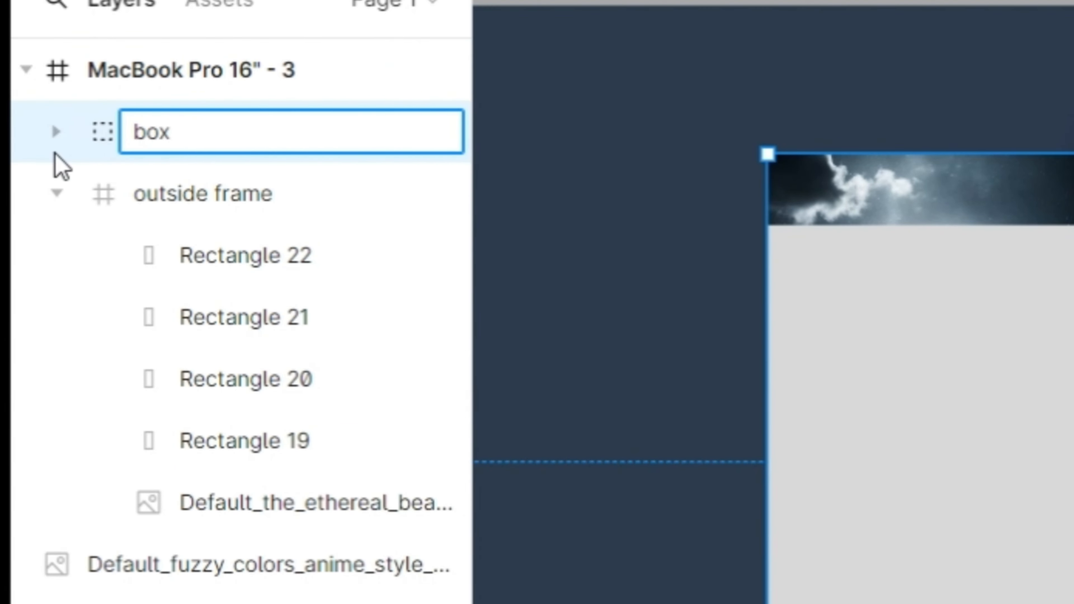
Move Rectangle 23 to the top of the layer order inside the "box" group
left_click(56, 133)
left_click(206, 205)
left_click(218, 313)
left_click_drag(235, 429, 192, 191)
left_click(209, 248)
left_click(223, 380)
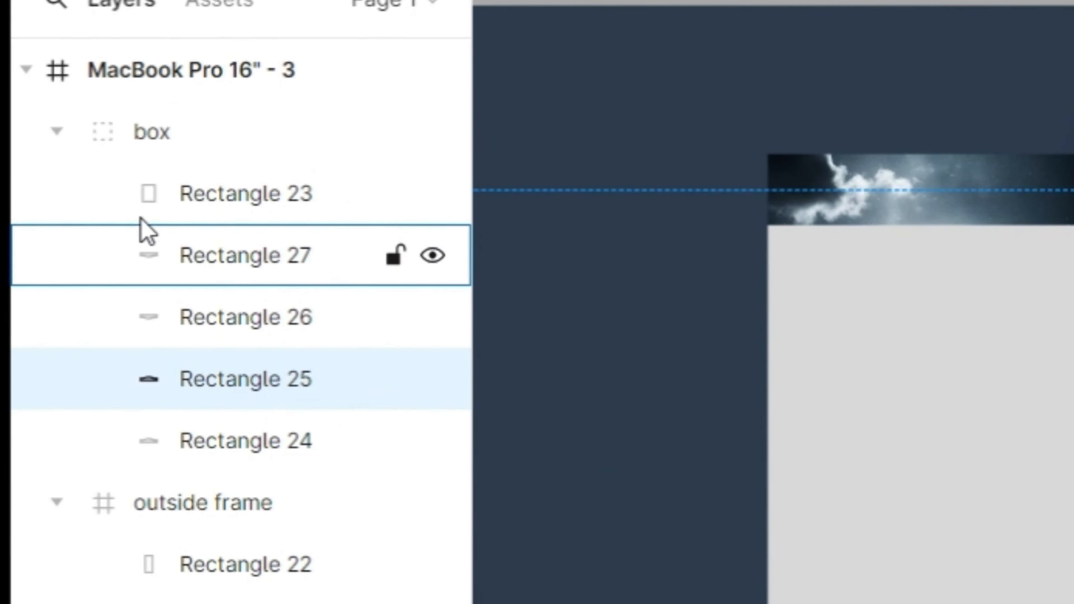
Move the "box" group beneath the tree image inside "outside frame" and use it as a mask for the image and Rectangles 19–22
left_click(56, 133)
left_click_drag(135, 144, 226, 527)
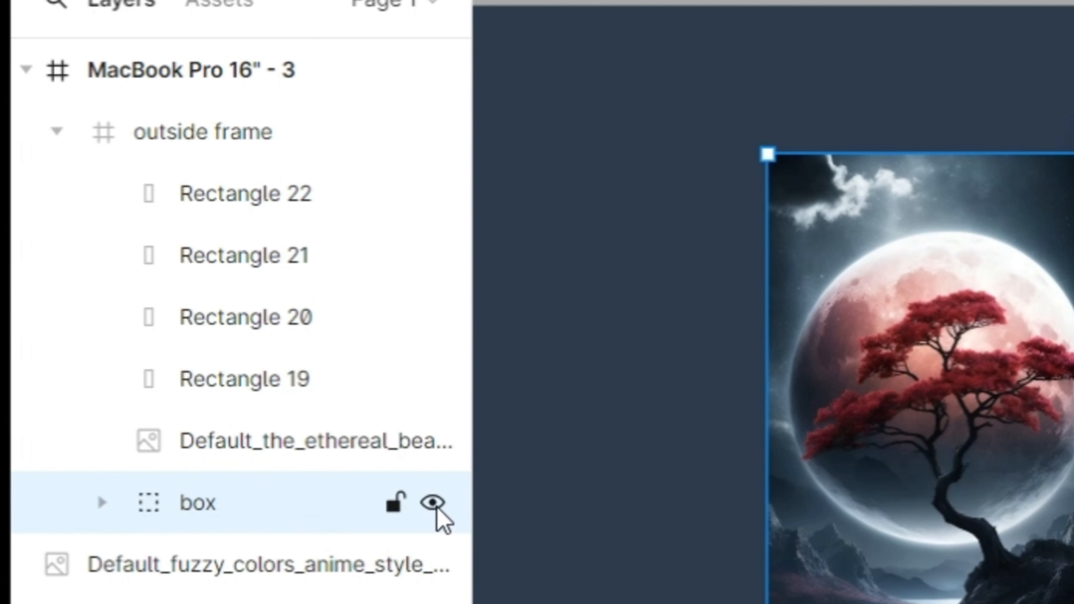
left_click(221, 463, "shift")
left_click(227, 381, "shift")
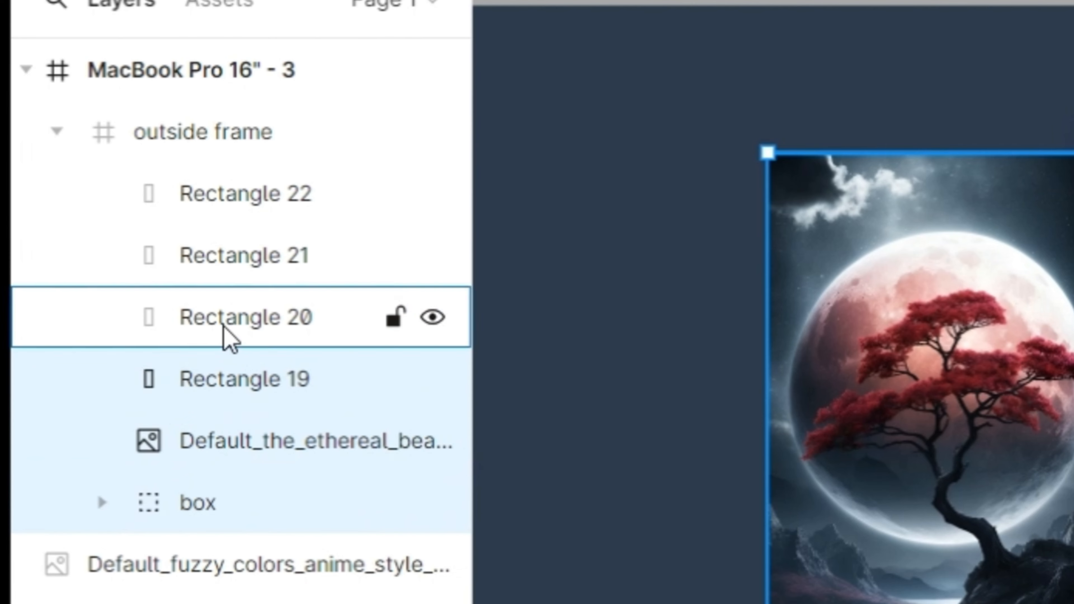
left_click(226, 334, "shift")
left_click(223, 260, "shift")
left_click(228, 203, "shift")
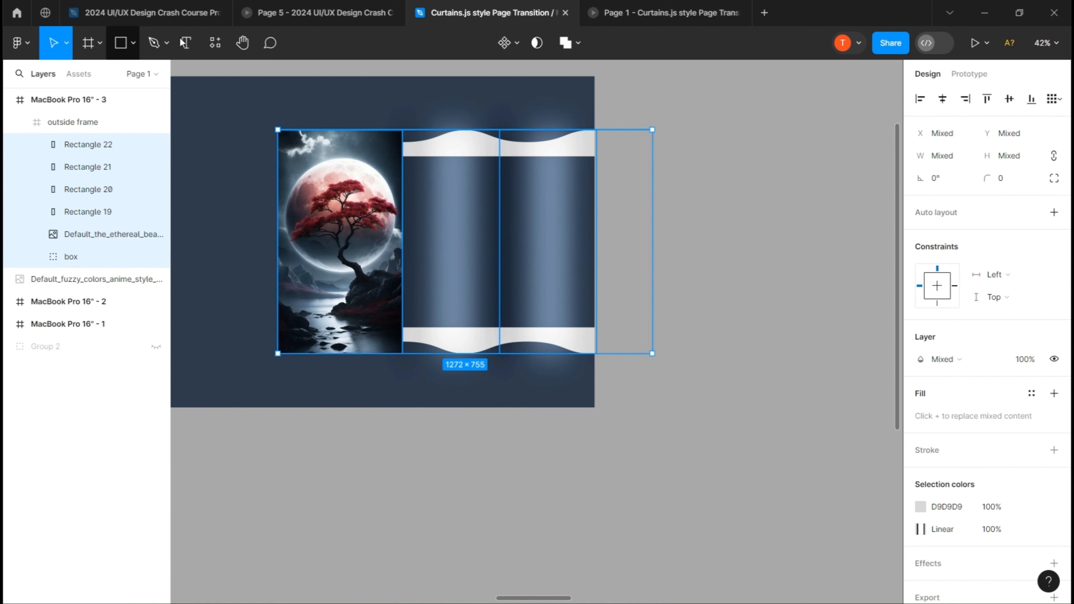
left_click(534, 43)
left_click(113, 235)
left_click_drag(402, 130, 441, 113)
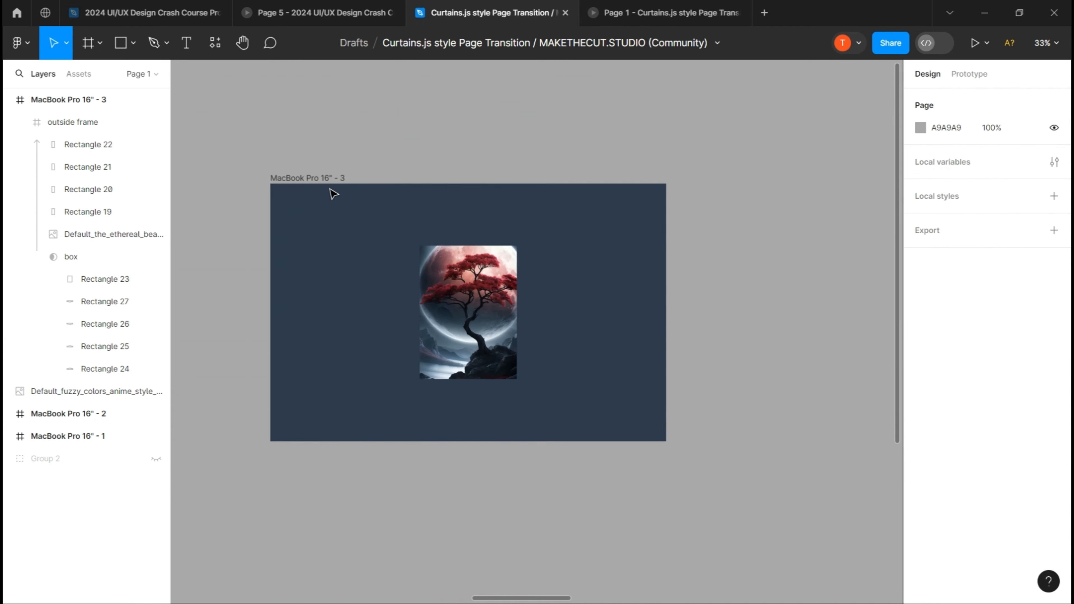
Duplicate the MacBook Pro 16" - 3 frame directly below the original, keeping the copy aligned with it
left_click(365, 199)
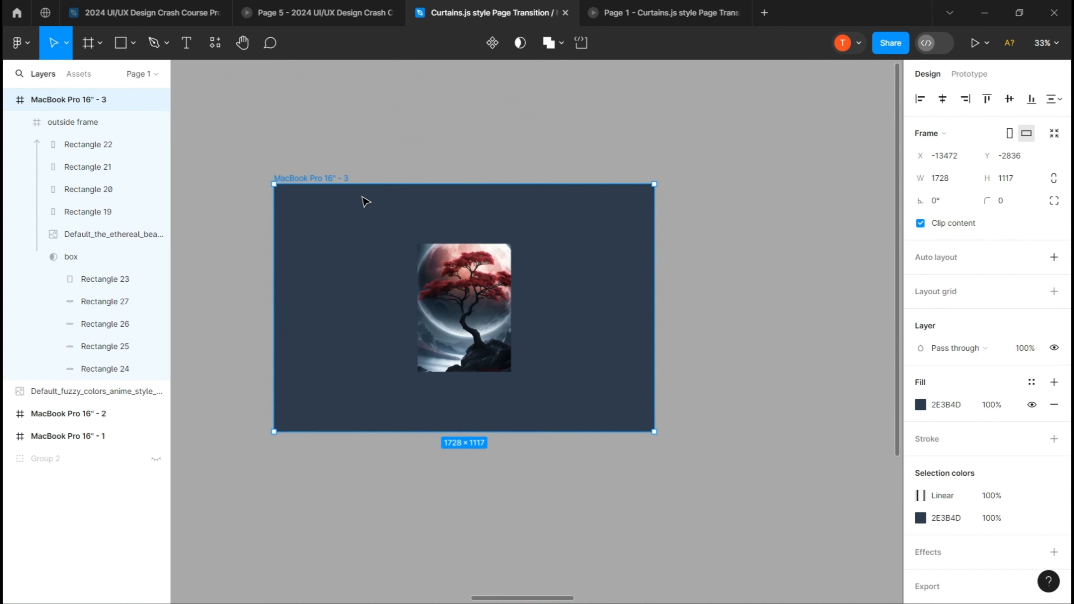
scroll(365, 199, "down", 2)
scroll(355, 219, "down", 2)
left_click_drag(358, 220, 409, 286)
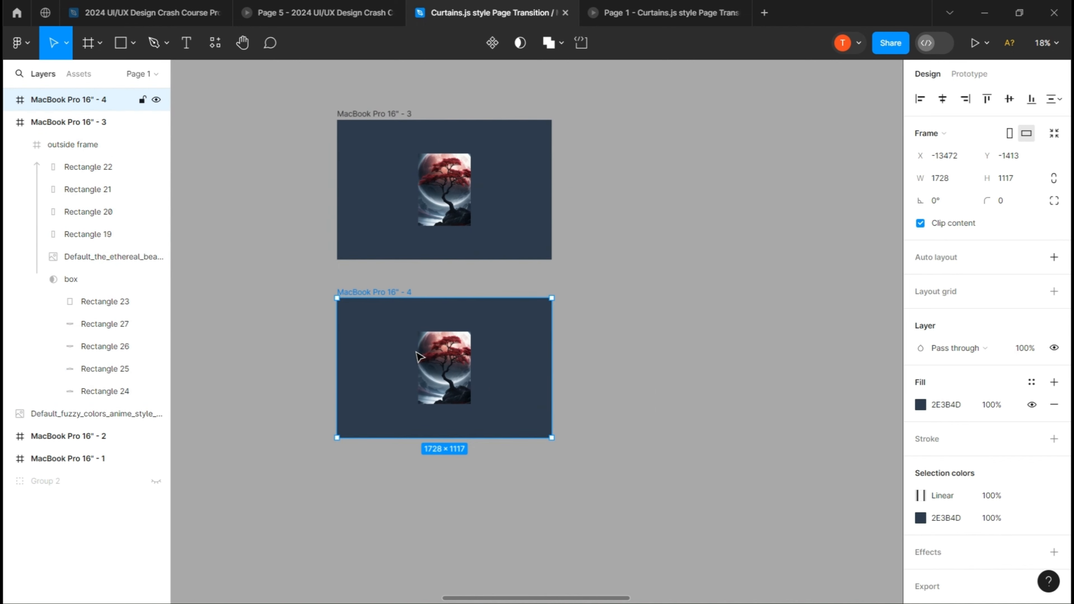
Shift Rectangles 19–22 in the MacBook Pro 16" - 4 frame horizontally until they sit just outside the frame's left edge
scroll(527, 374, "up", 2, "ctrl")
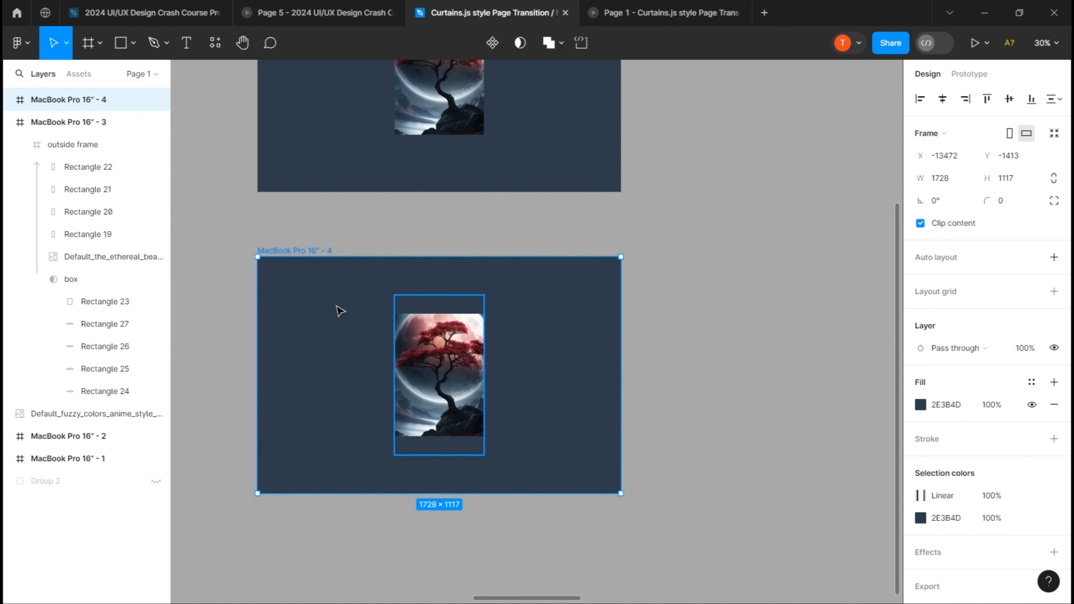
left_click(8, 100)
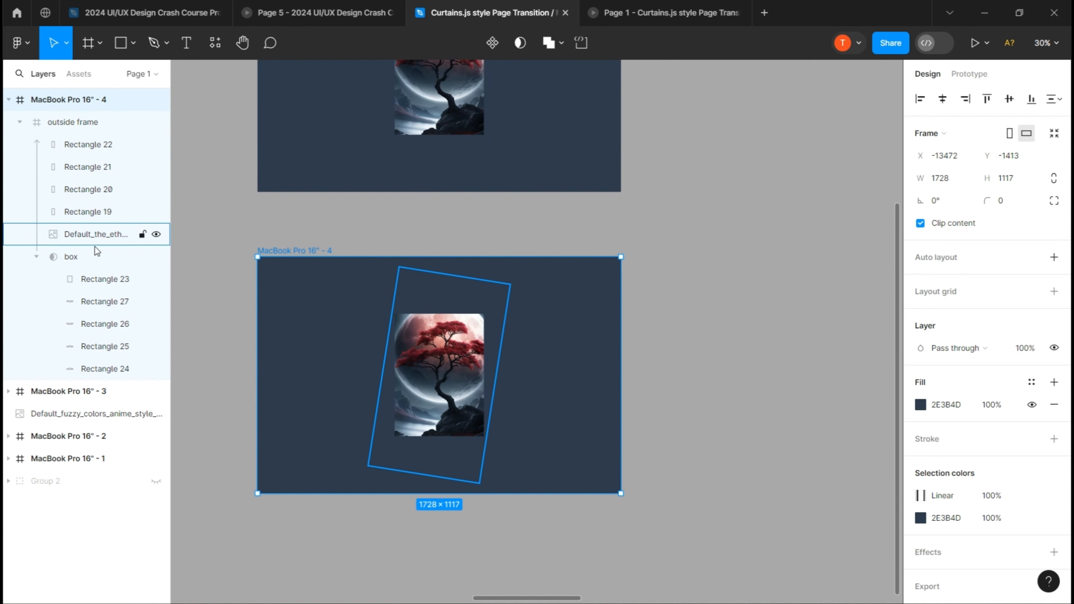
left_click(87, 211)
left_click(88, 167)
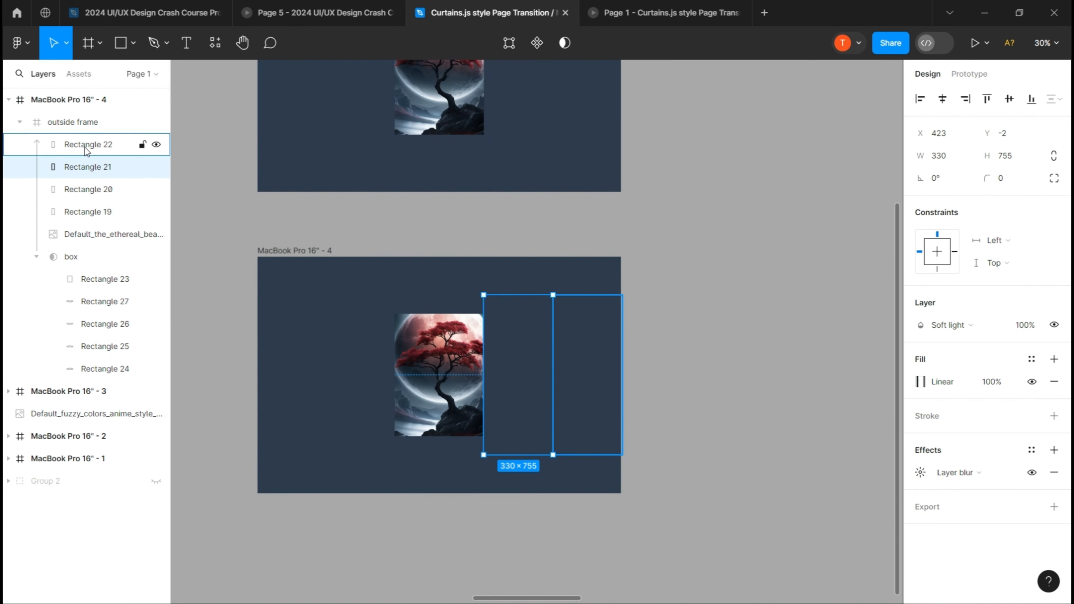
left_click(84, 146, "shift")
left_click(83, 212, "shift")
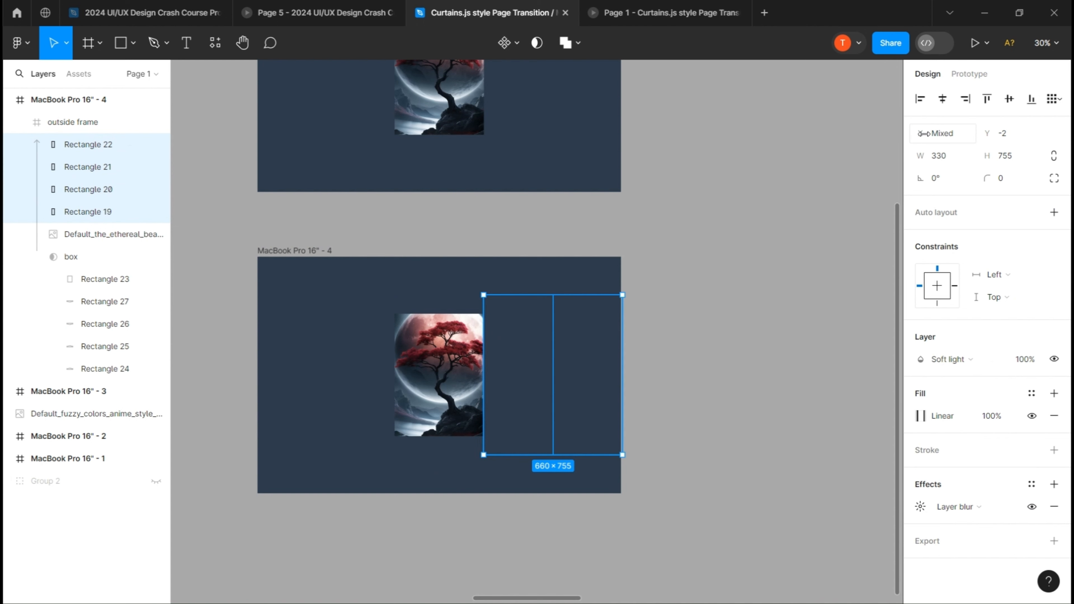
scroll(699, 273, "down", 3)
mouse_move(920, 132)
left_mouse_down()
mouse_move(587, 136)
mouse_move(233, 163)
mouse_move(488, 69)
left_mouse_up()
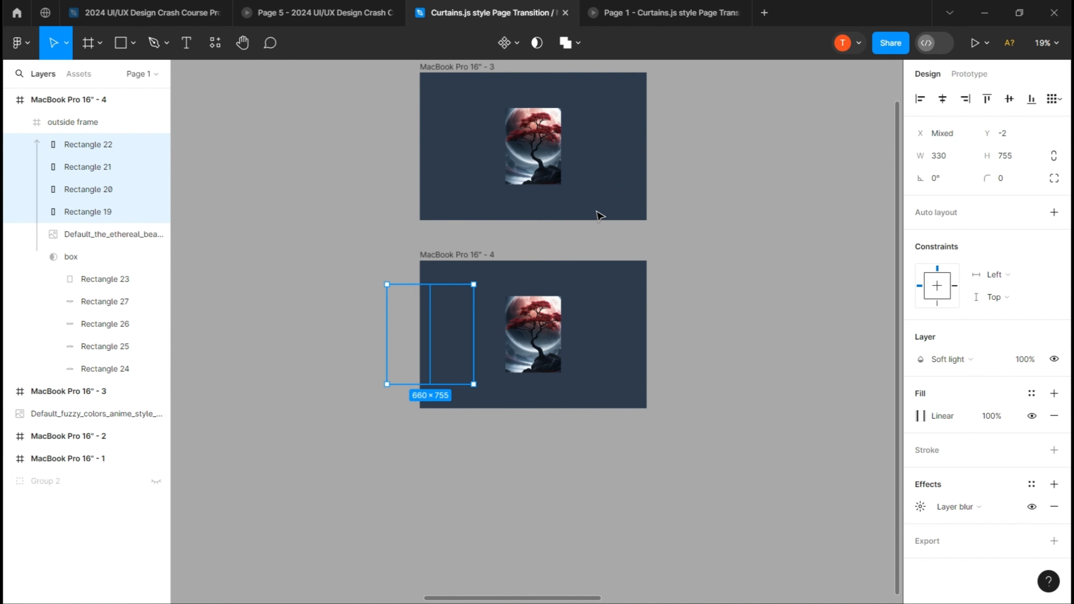
left_click_drag(721, 138, 768, 198)
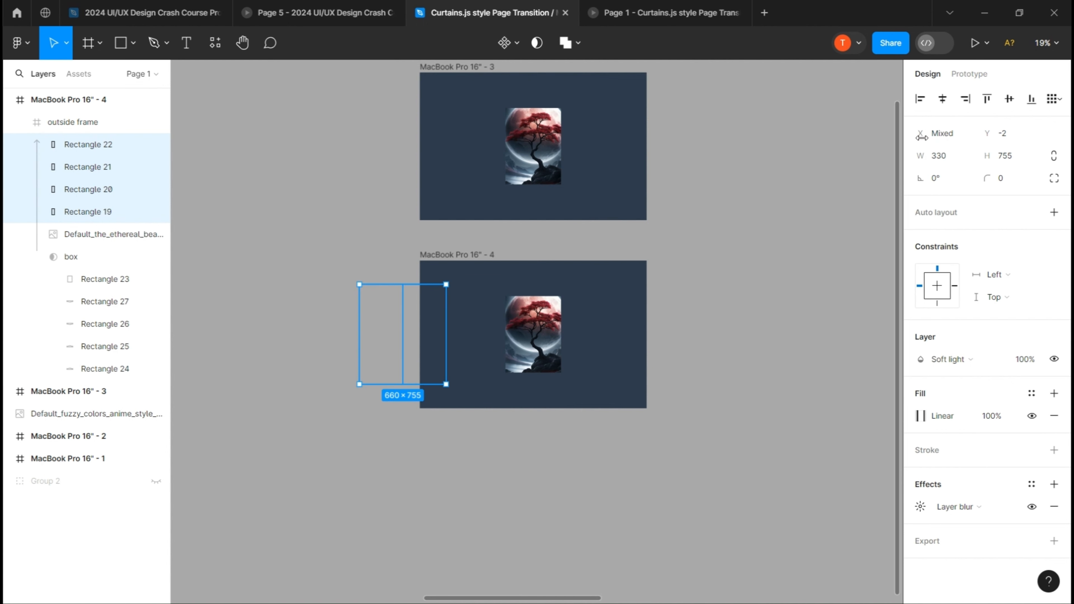
left_click_drag(921, 136, 522, 140)
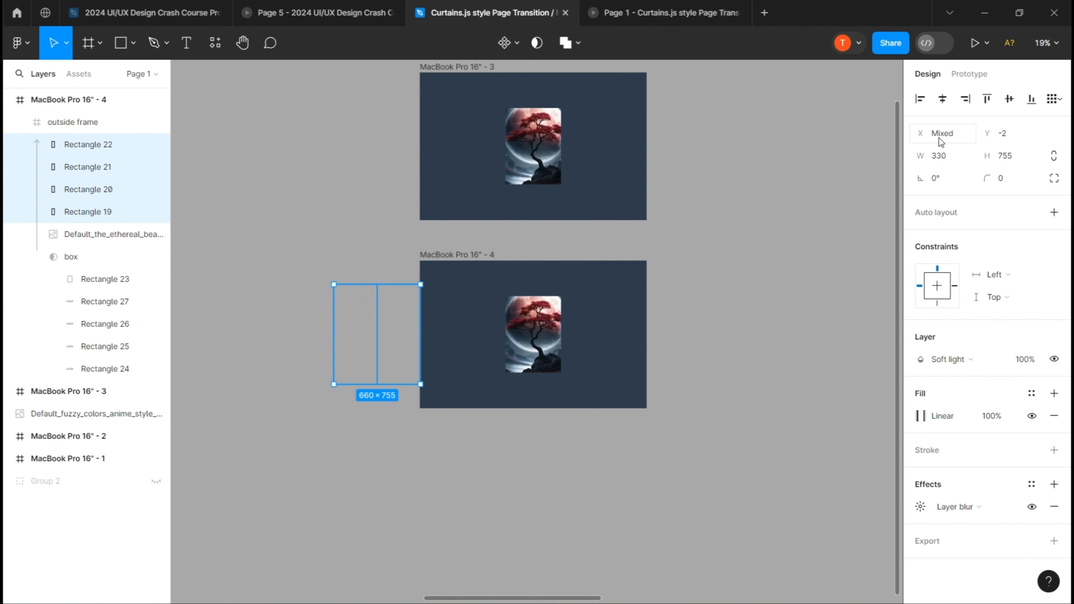
Enlarge the four curtain rectangles proportionally from their centre to about 840 × 961 overall
left_click_drag(528, 319, 452, 263)
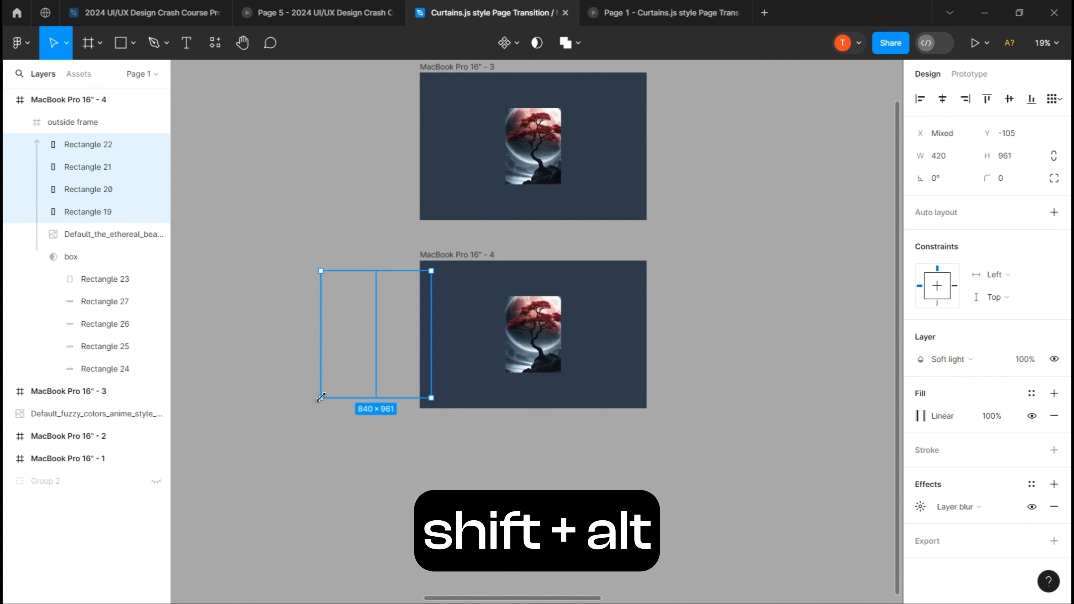